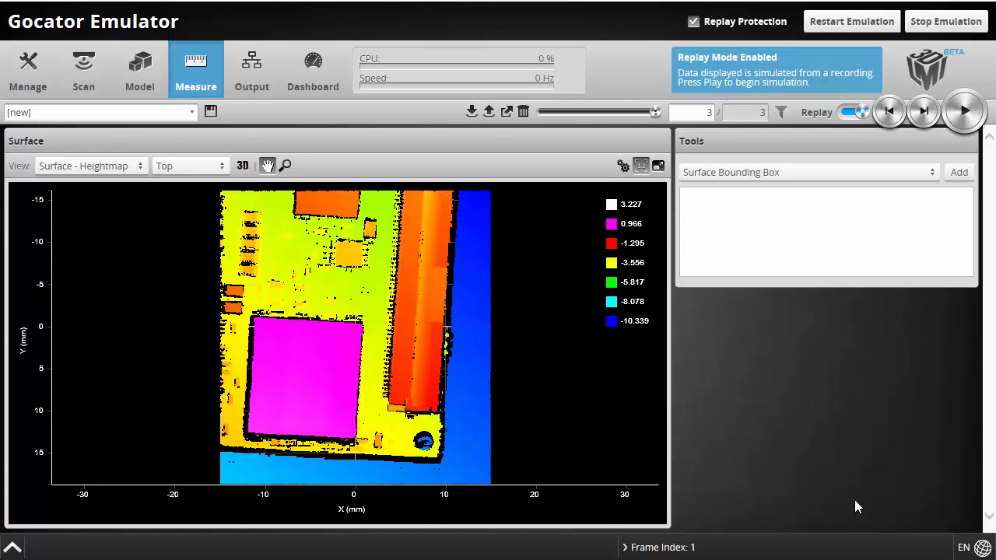
Show the PCB scan in 3D as a Surface - Intensity image, ending near top-down
click(242, 166)
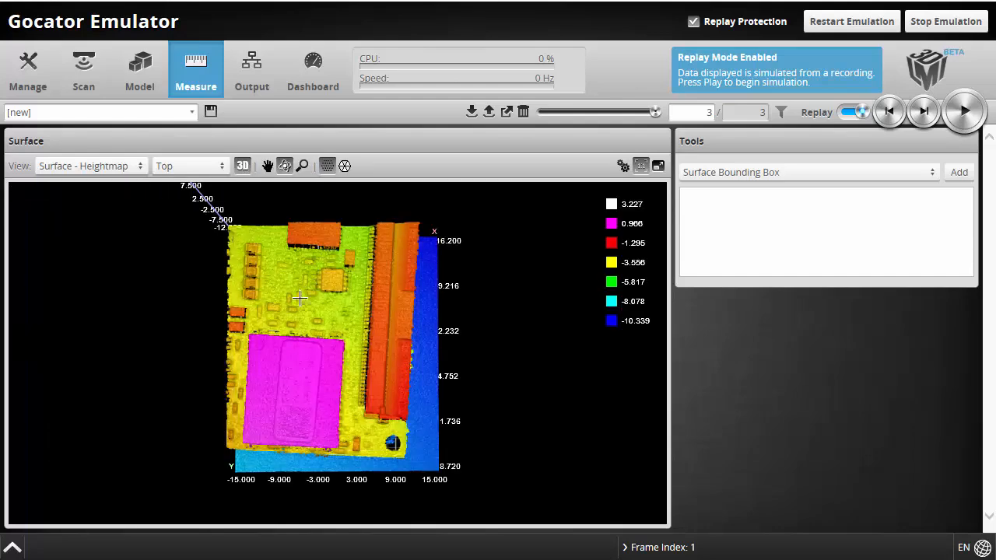
drag(371, 433, 312, 371)
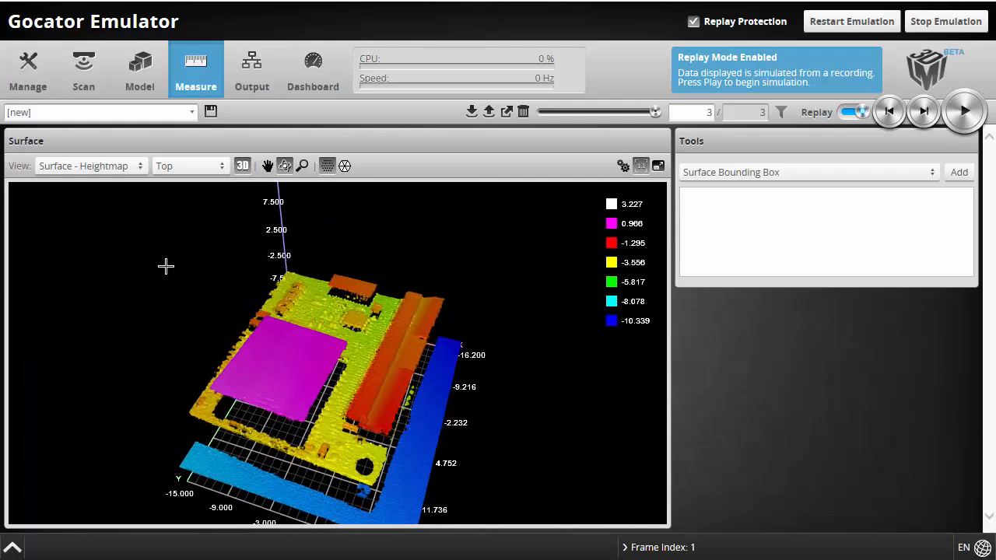
click(132, 166)
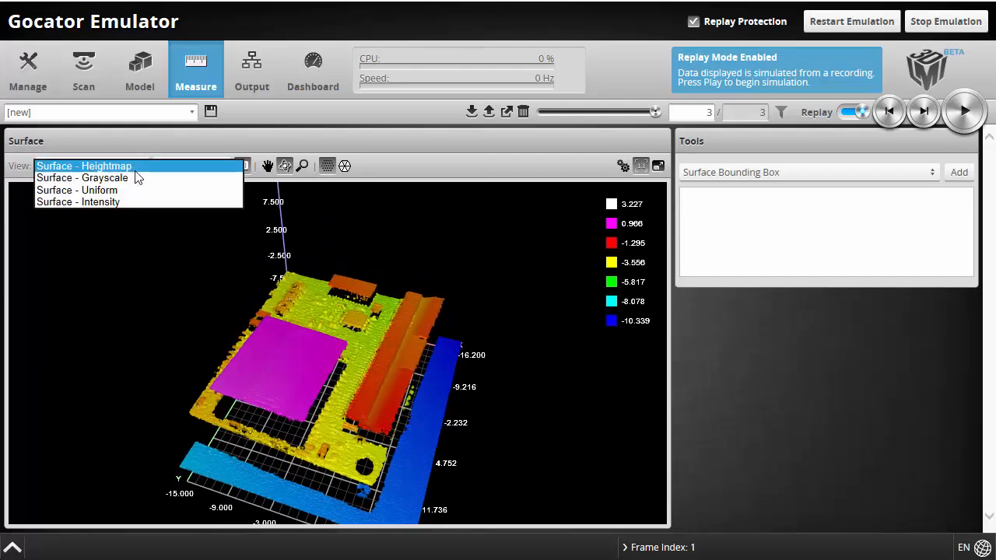
click(122, 203)
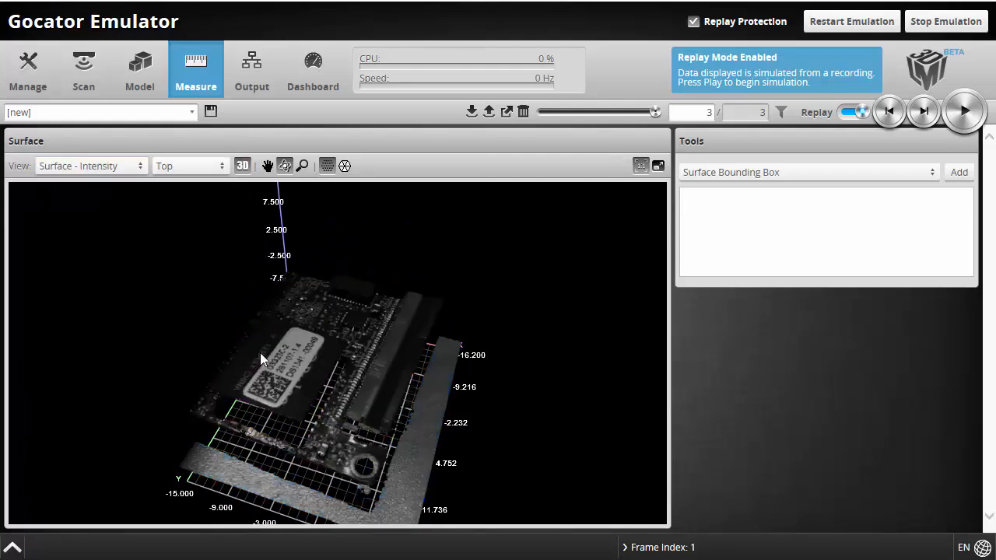
drag(367, 461, 410, 448)
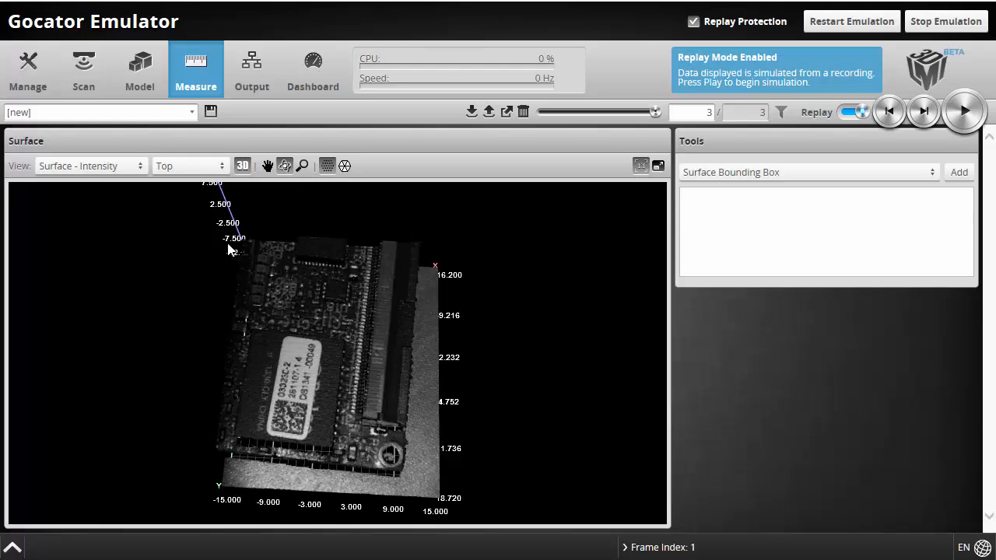
Return to the flat 2D view, zoom on the part near X 2, Y 13 mm, and select Surface - Heightmap
click(97, 169)
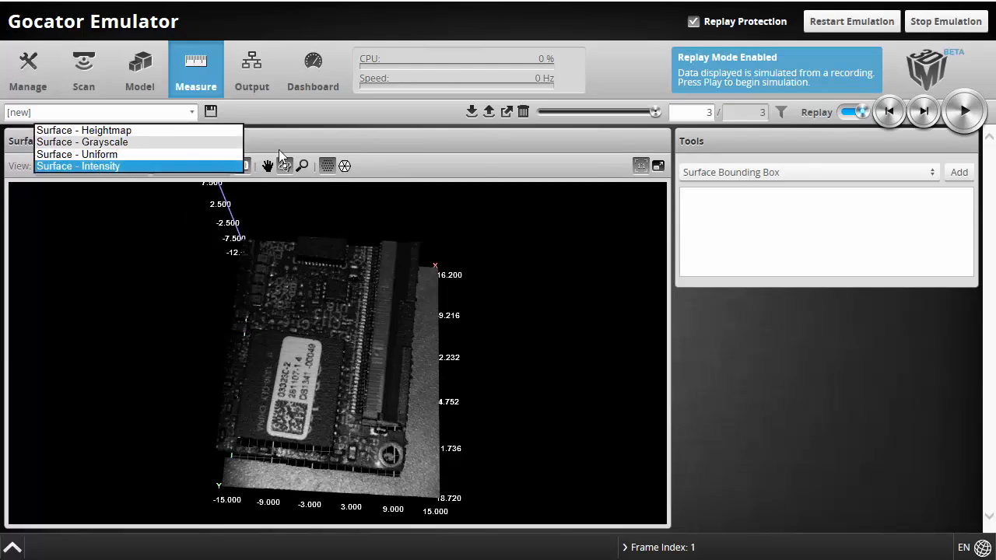
click(100, 165)
click(242, 166)
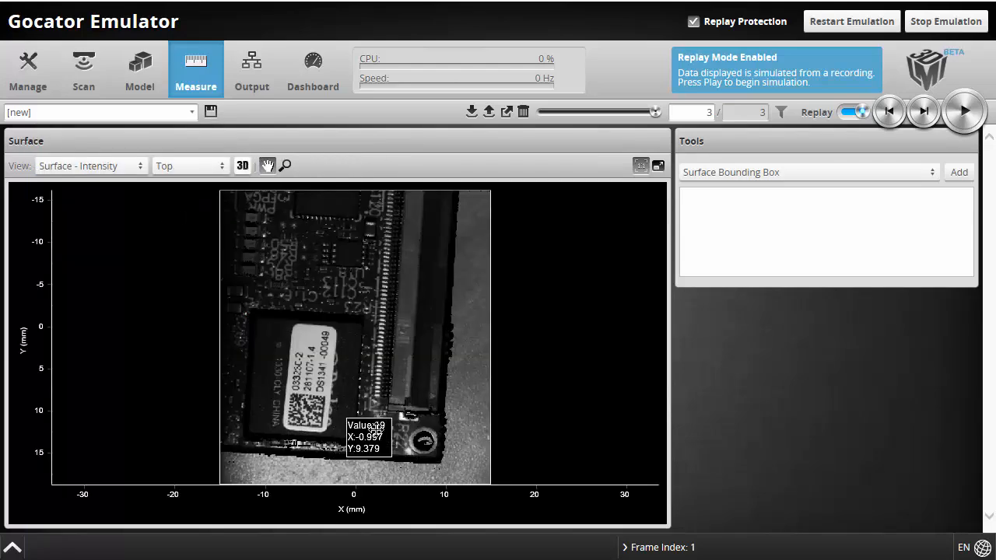
scroll(377, 448, up, 5)
scroll(377, 448, up, 4)
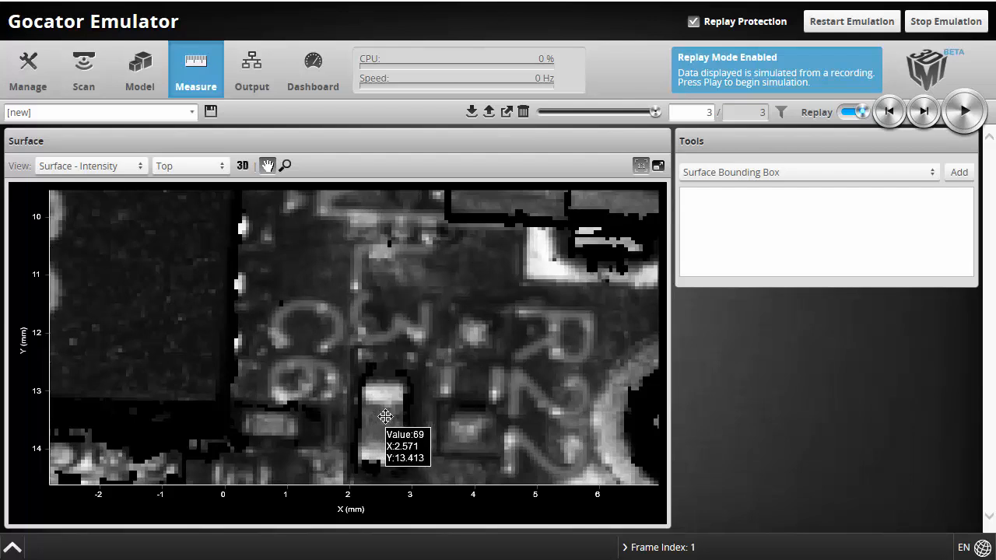
click(124, 166)
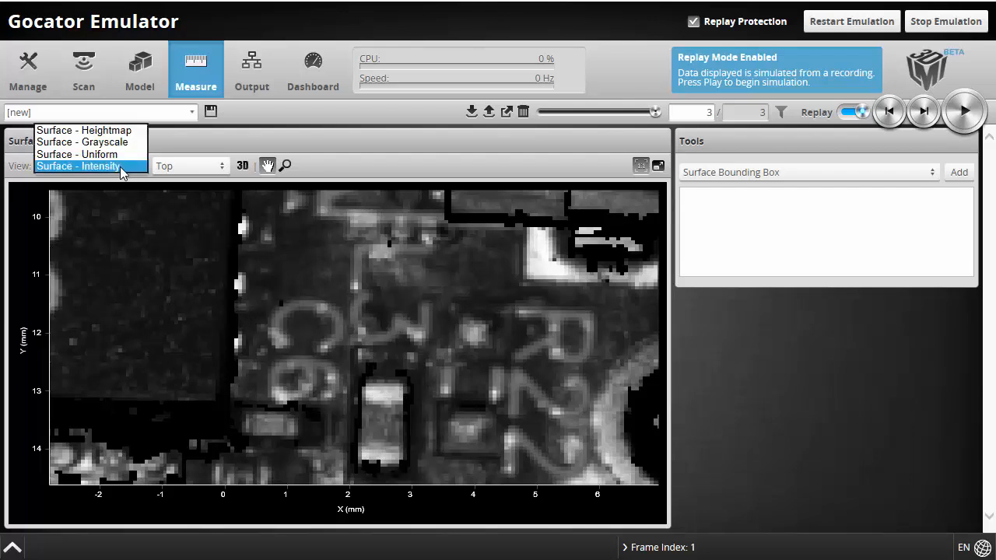
click(120, 131)
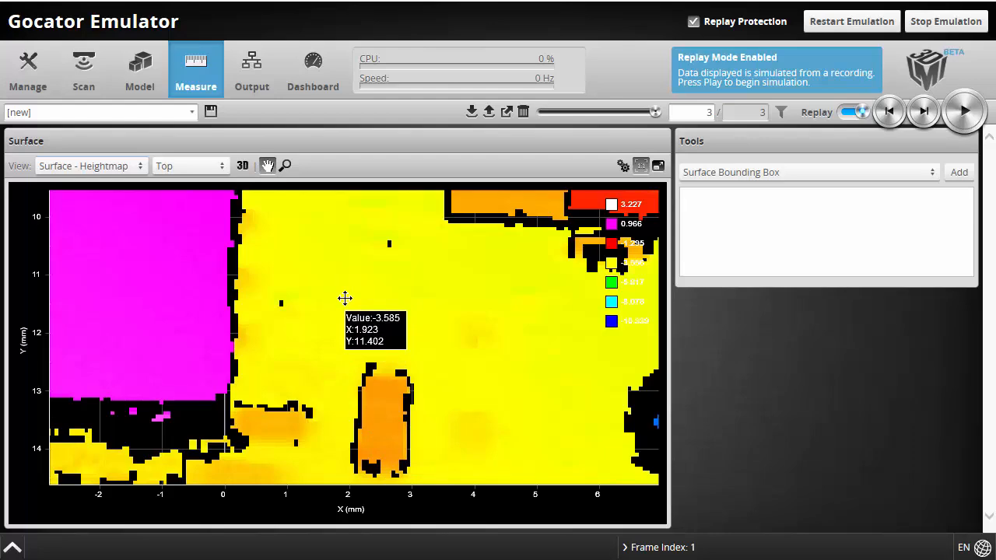
scroll(393, 298, down, 5)
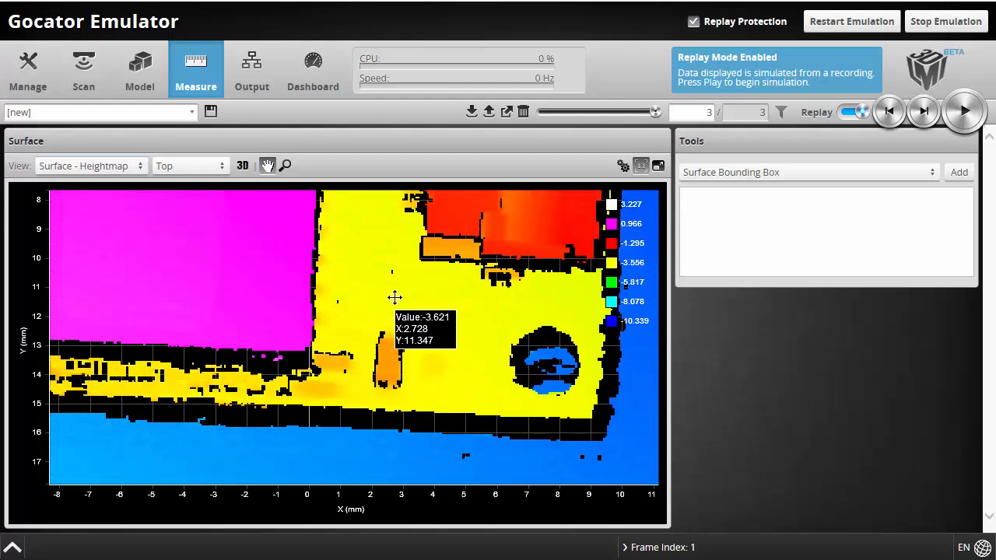
click(887, 114)
click(889, 114)
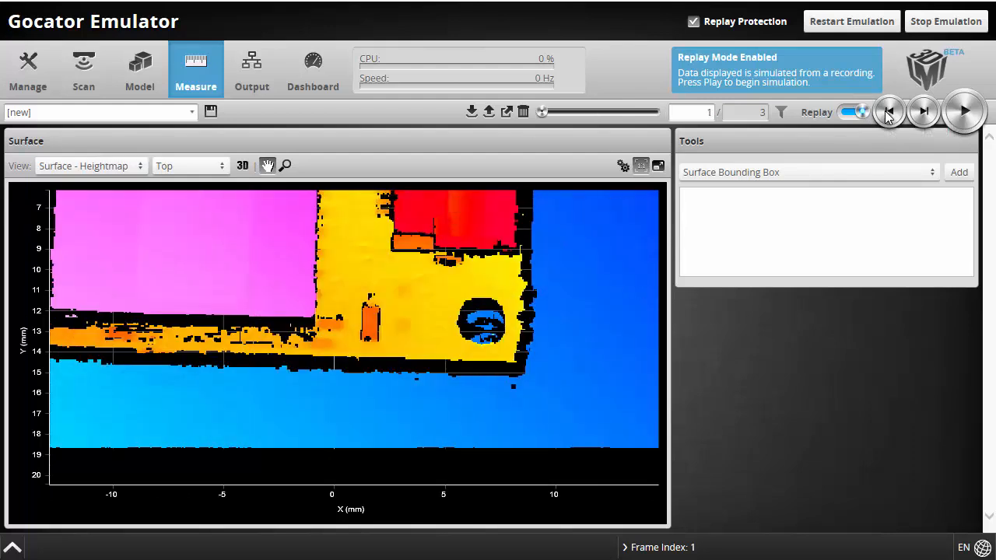
click(925, 114)
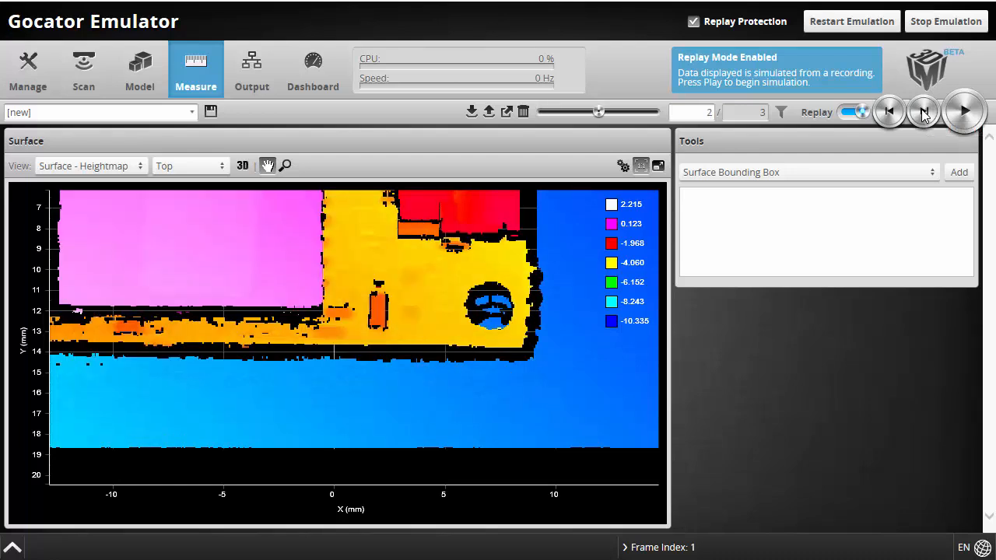
click(925, 114)
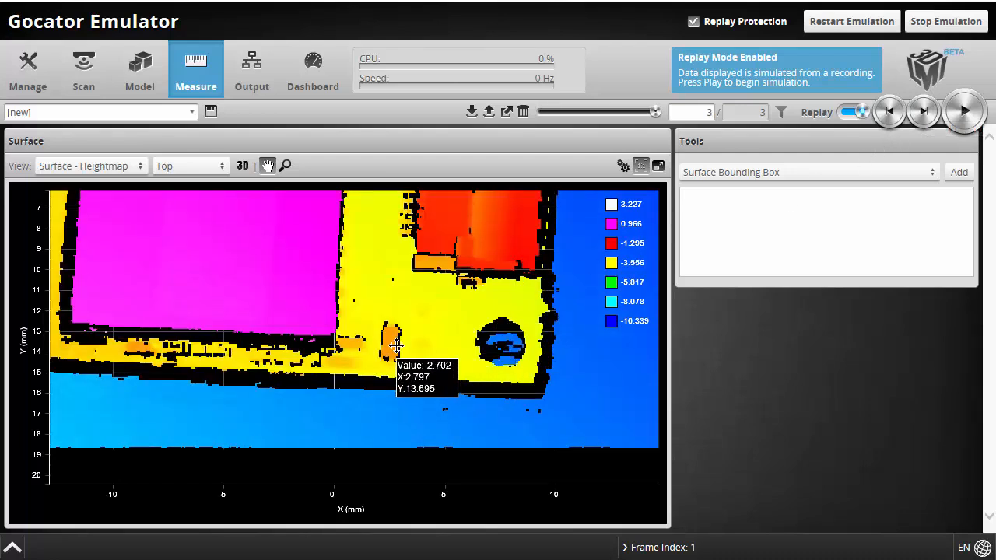
Add a Surface Dimension tool and step the replay back to frame 2
click(813, 171)
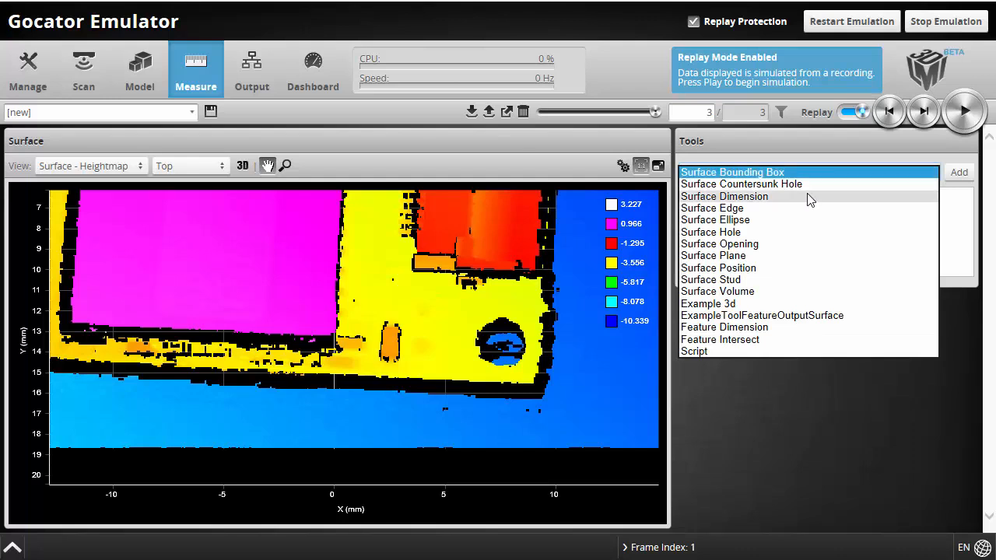
click(809, 197)
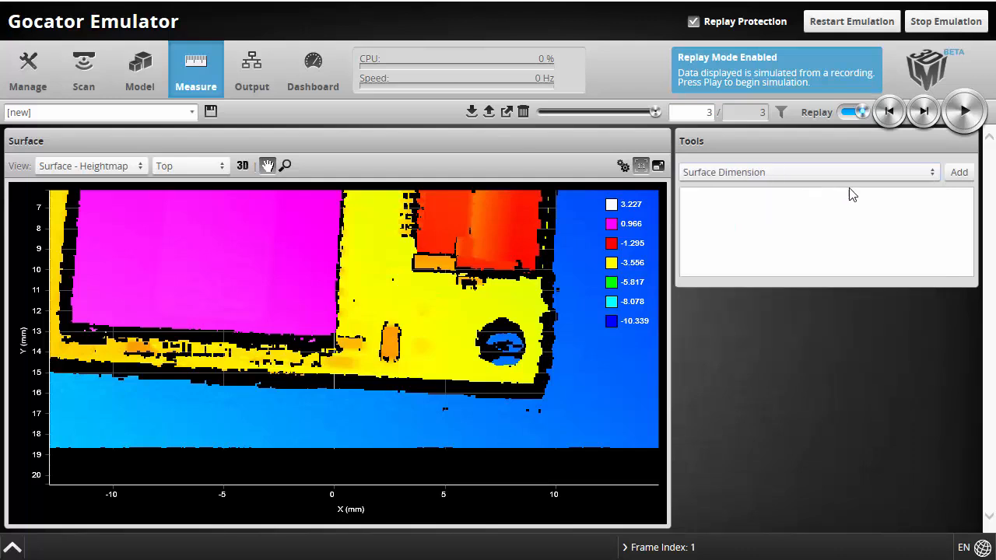
click(959, 173)
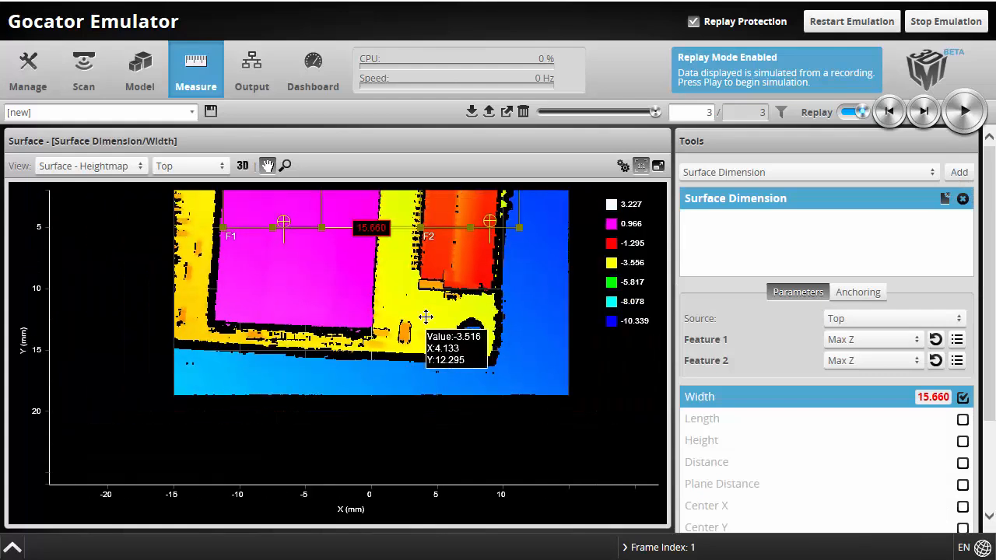
scroll(426, 317, down, 1)
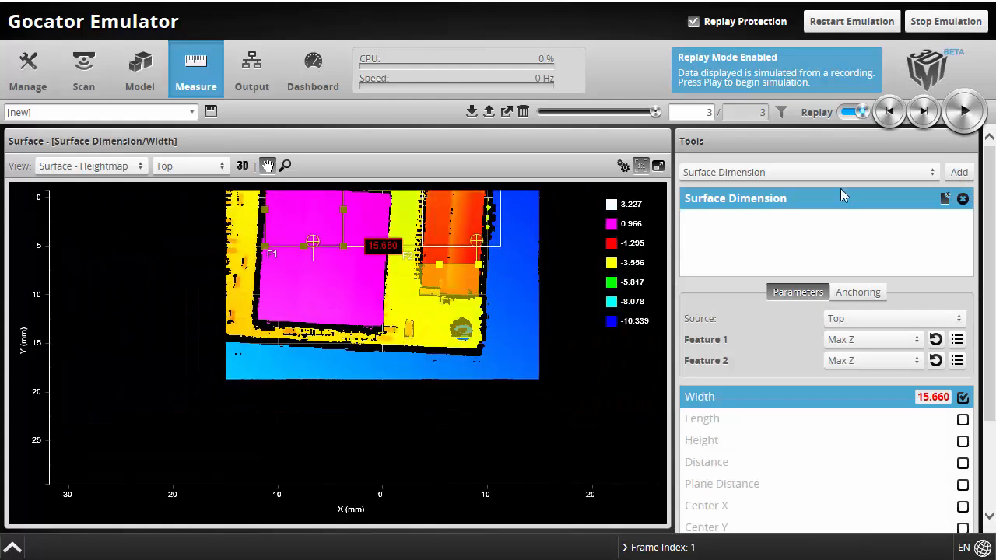
click(889, 114)
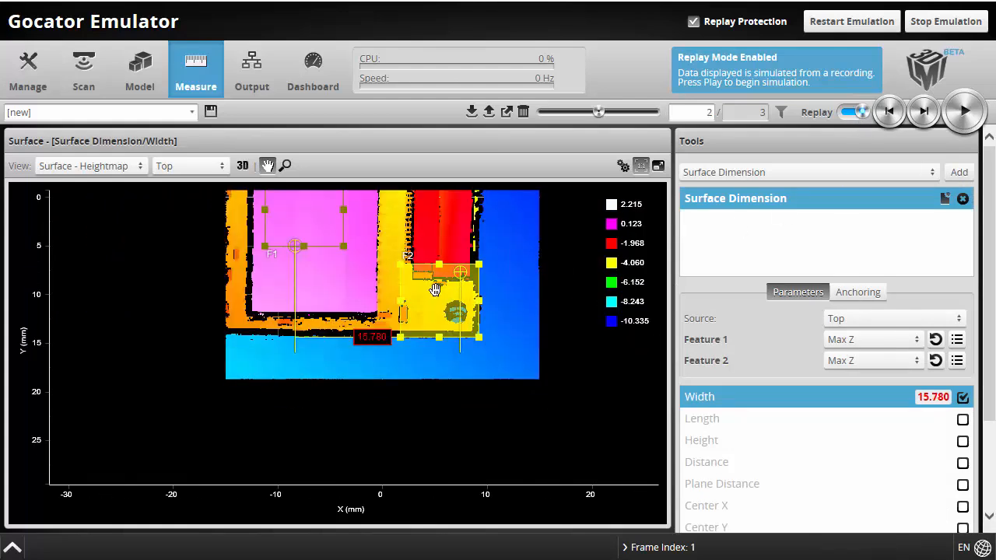
Fit the F2 region around the small orange component and move F1 onto the yellow board patch
scroll(412, 324, up, 2)
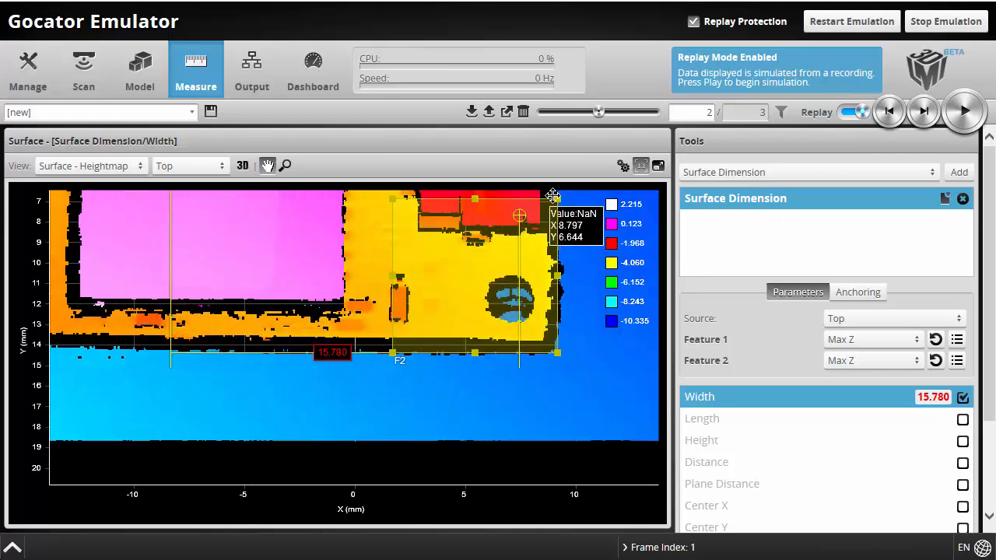
drag(559, 201, 399, 304)
scroll(207, 285, down, 4)
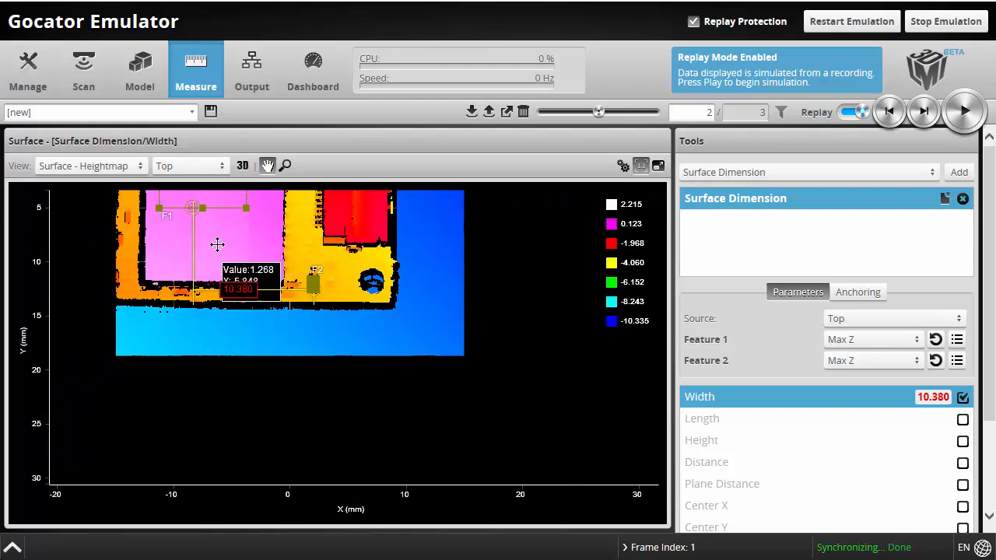
drag(227, 223, 389, 359)
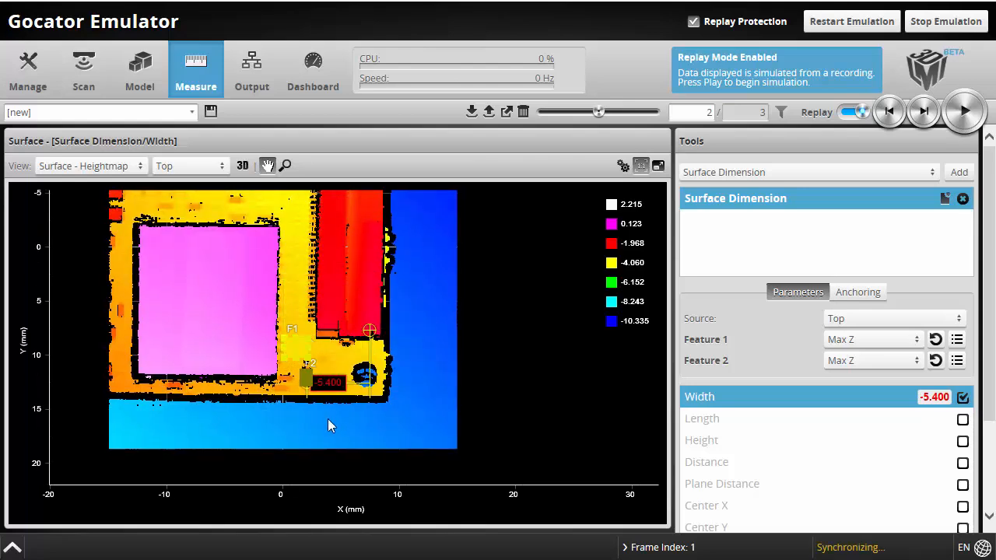
scroll(309, 371, up, 8)
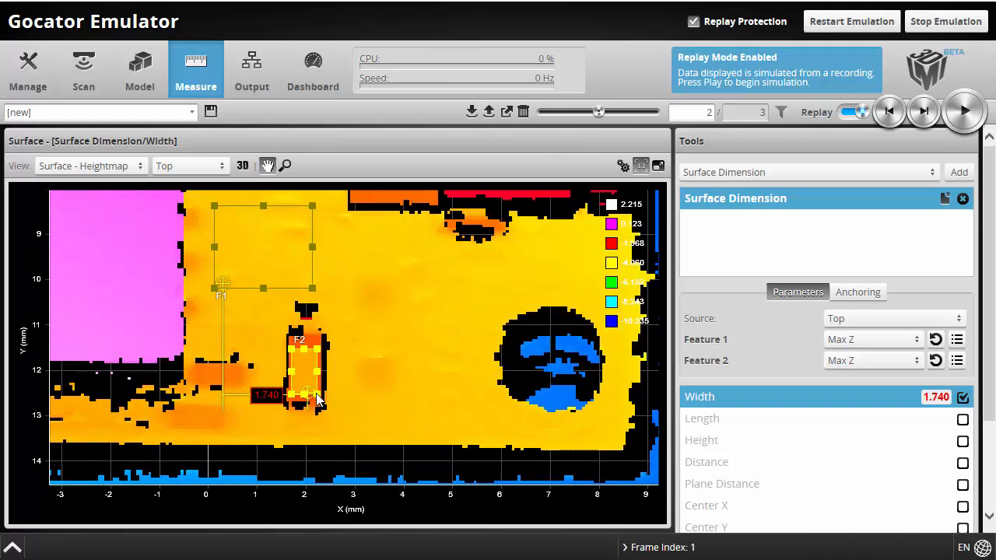
drag(319, 398, 309, 380)
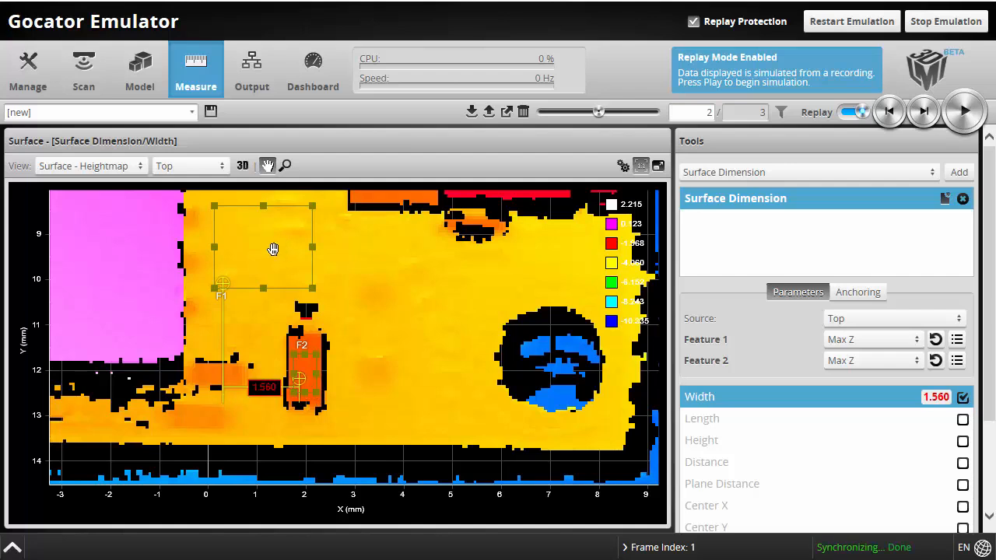
Set Feature 1 and Feature 2 to Average and switch the output from Width to Height (0.897)
click(871, 350)
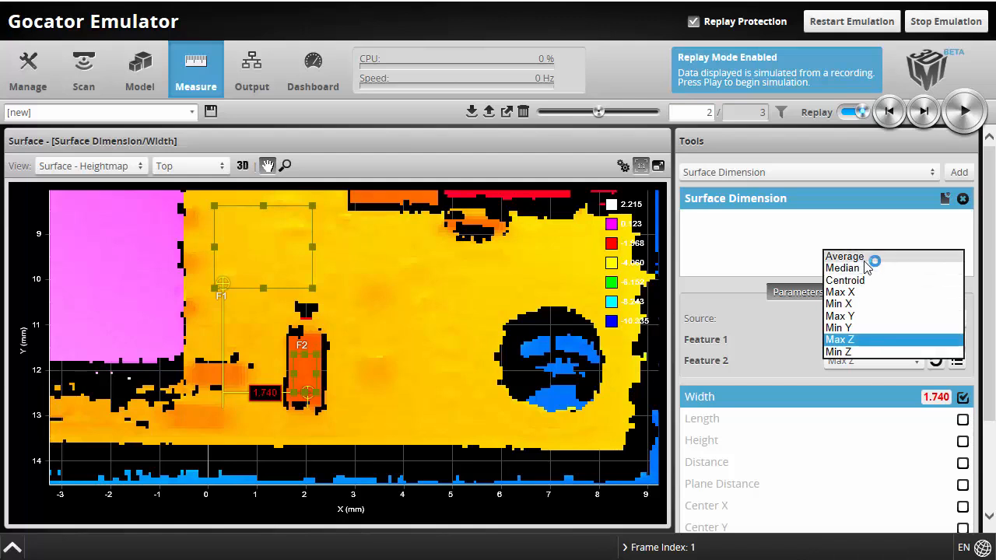
click(865, 259)
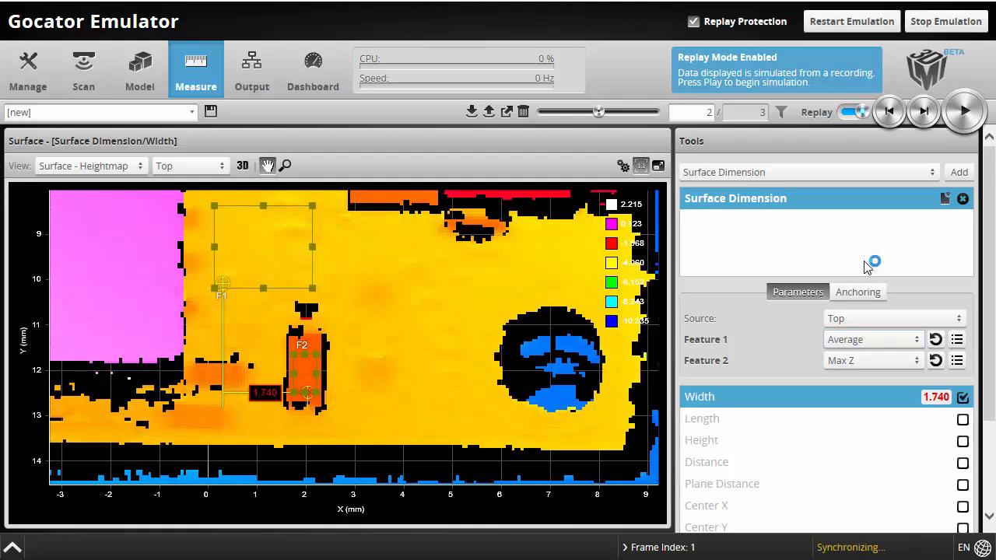
click(871, 363)
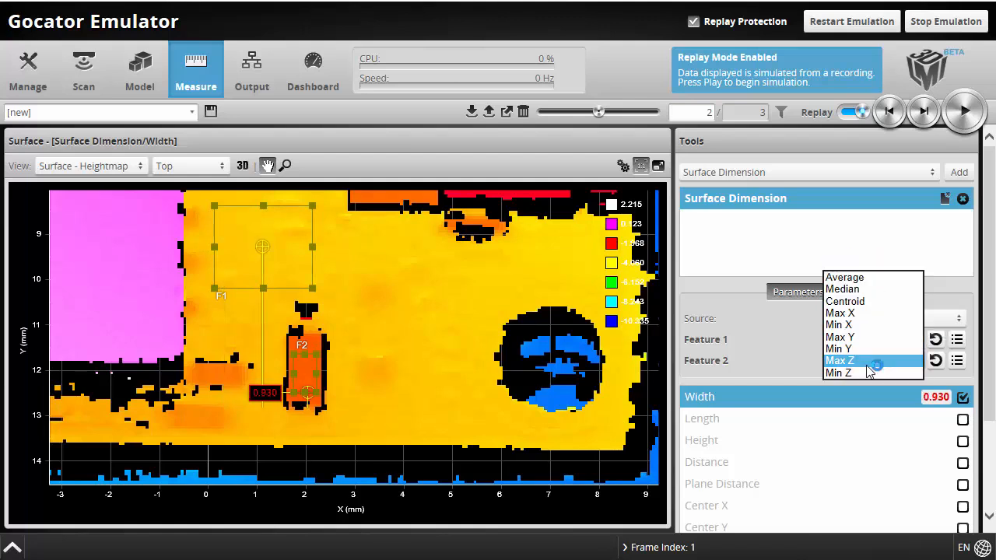
click(870, 278)
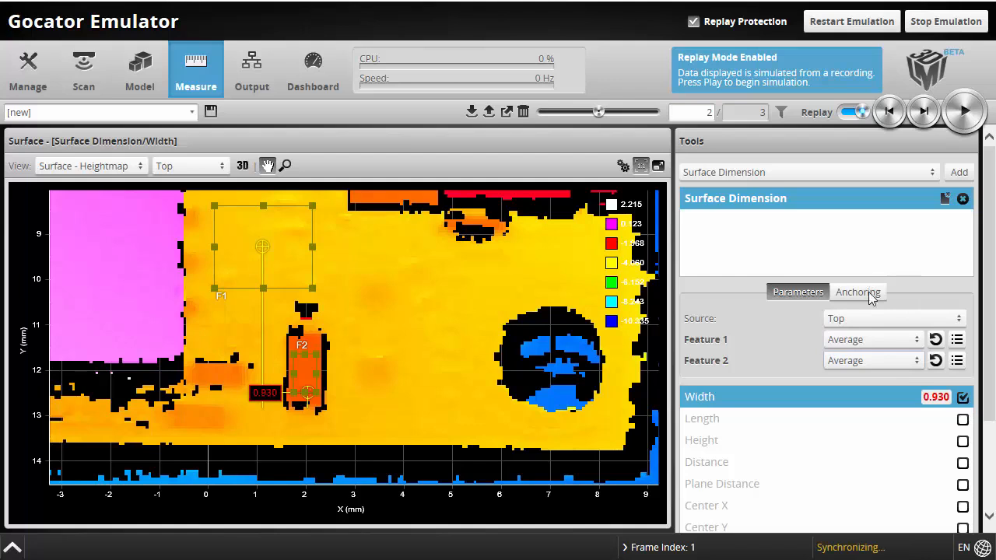
click(963, 442)
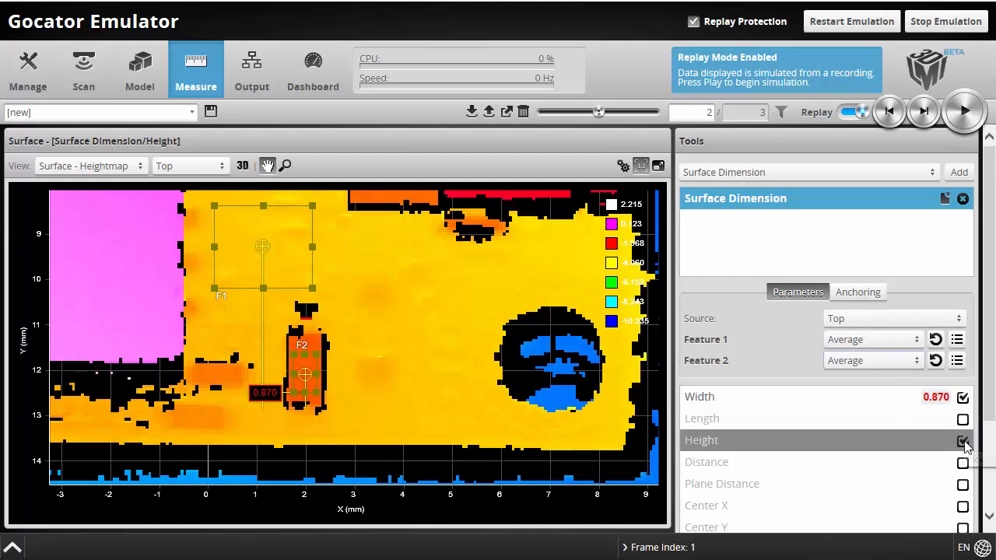
click(963, 397)
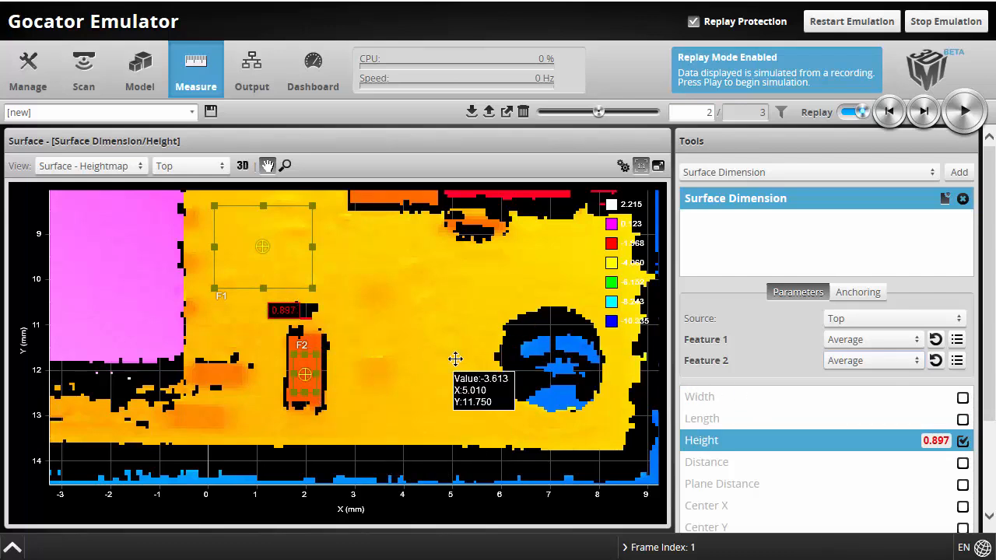
scroll(421, 354, down, 1)
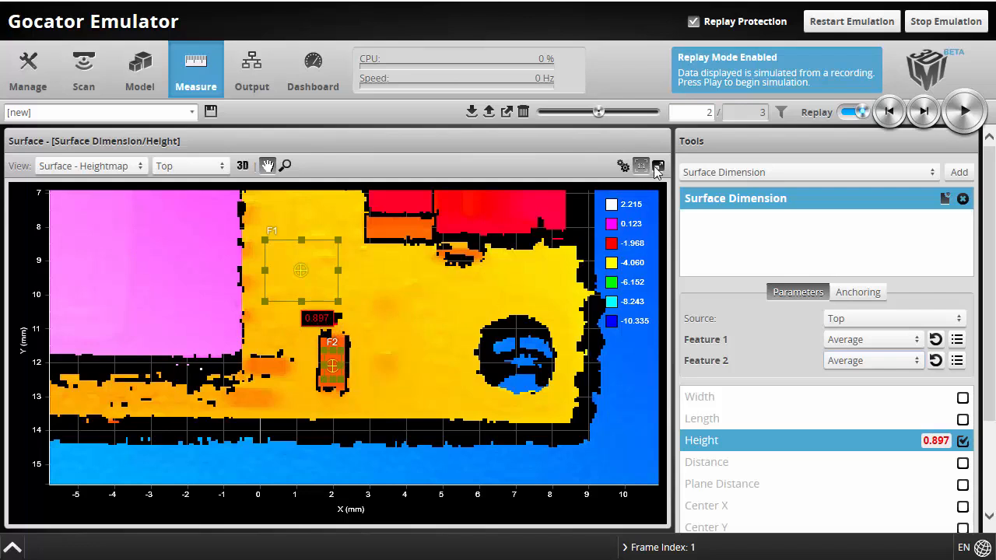
Step through replay frames 1–3 to check the Height reading, settling on frame 2 at 0.897
click(924, 111)
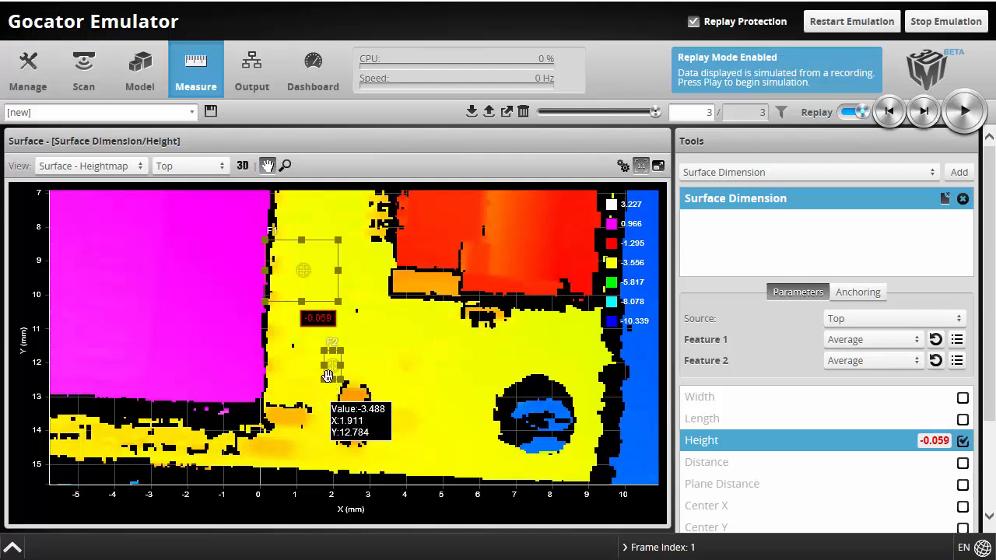
click(889, 112)
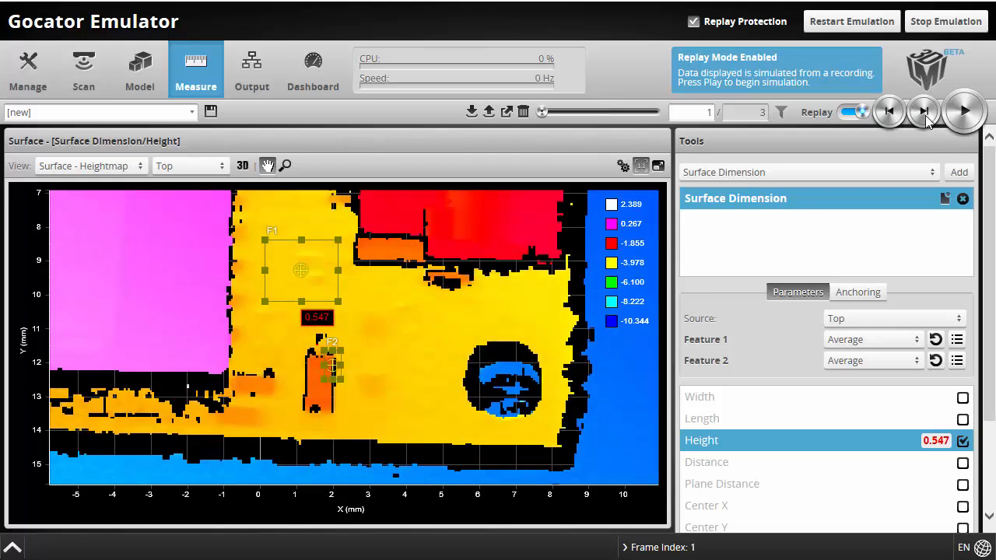
click(924, 113)
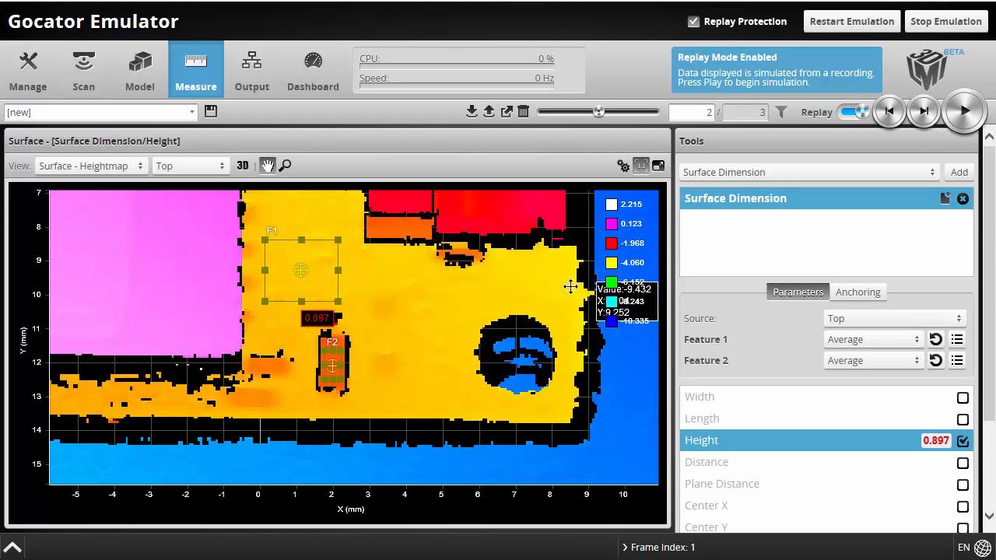
scroll(400, 342, down, 3)
drag(445, 339, 460, 397)
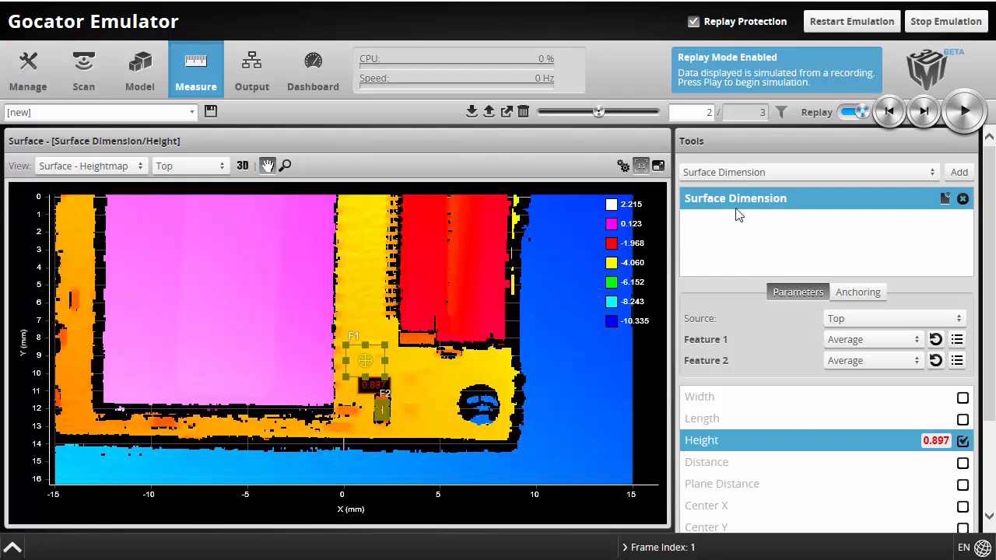
click(925, 113)
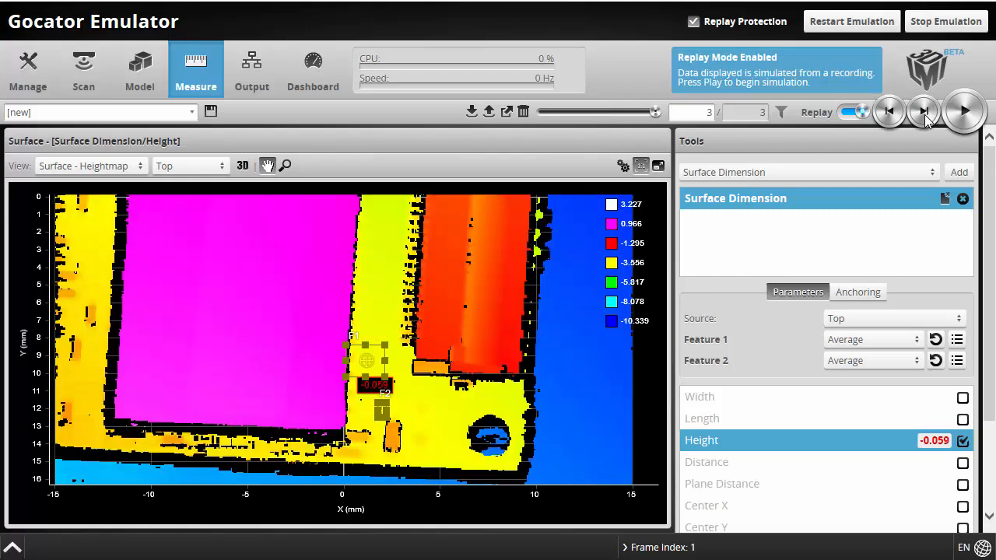
click(891, 115)
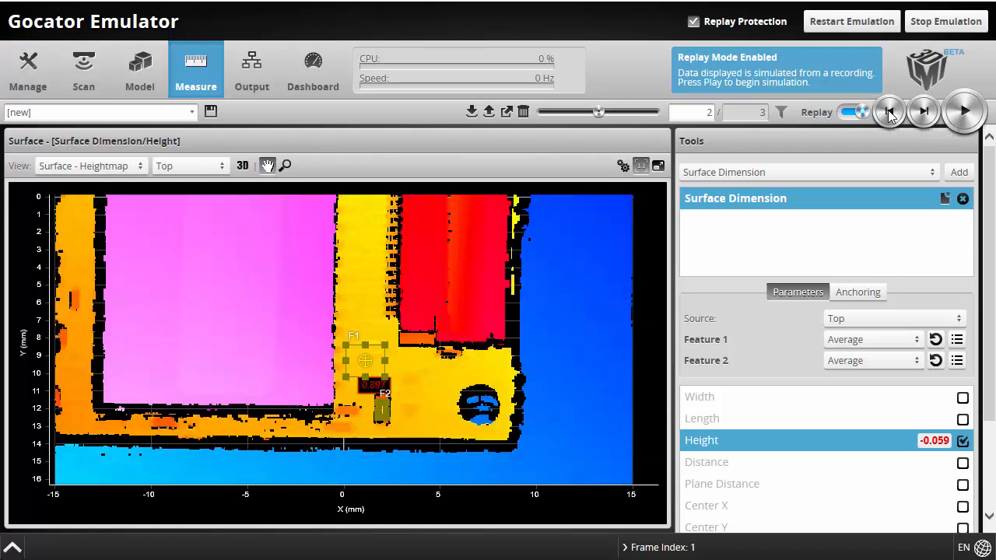
click(763, 173)
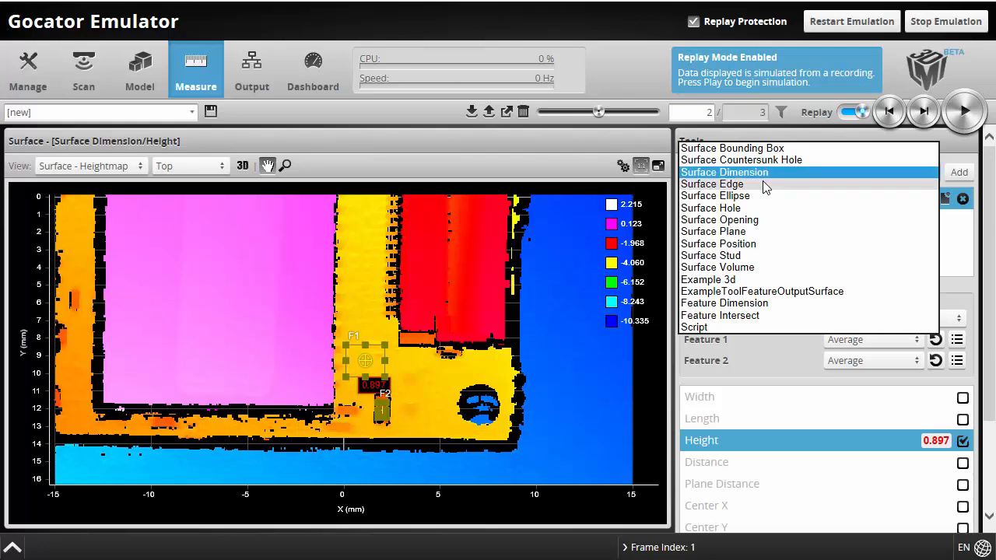
Add a Surface Edge tool and stretch its region down along the pink pad's right edge
click(766, 185)
click(971, 174)
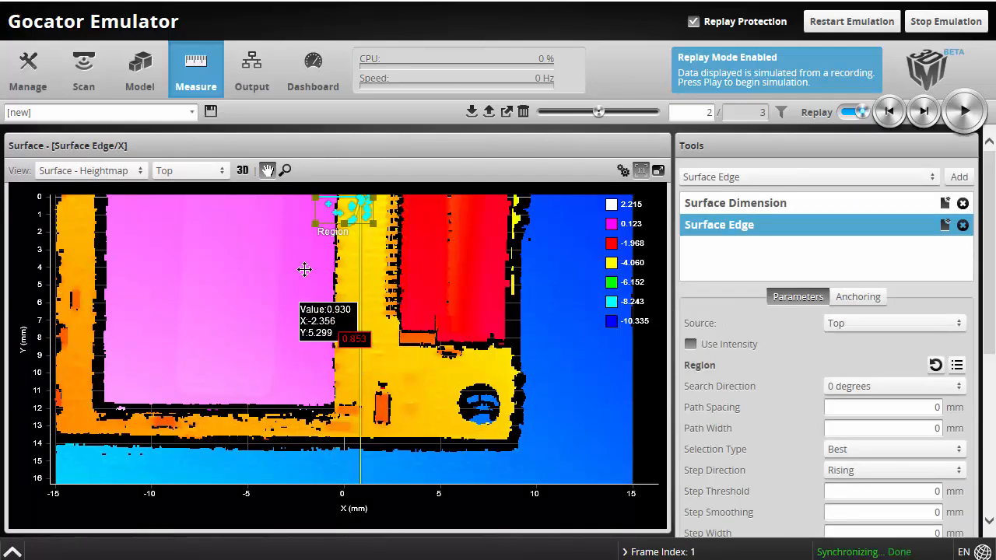
drag(344, 224, 278, 387)
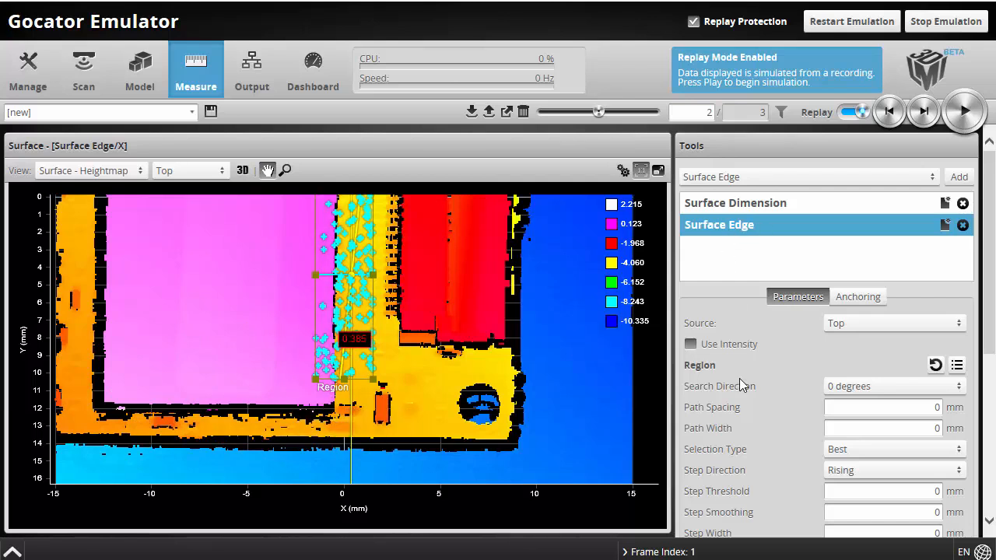
Set the Surface Edge Step Direction to Falling (reading -0.404) and zoom into the detected edge
scroll(715, 403, down, 2)
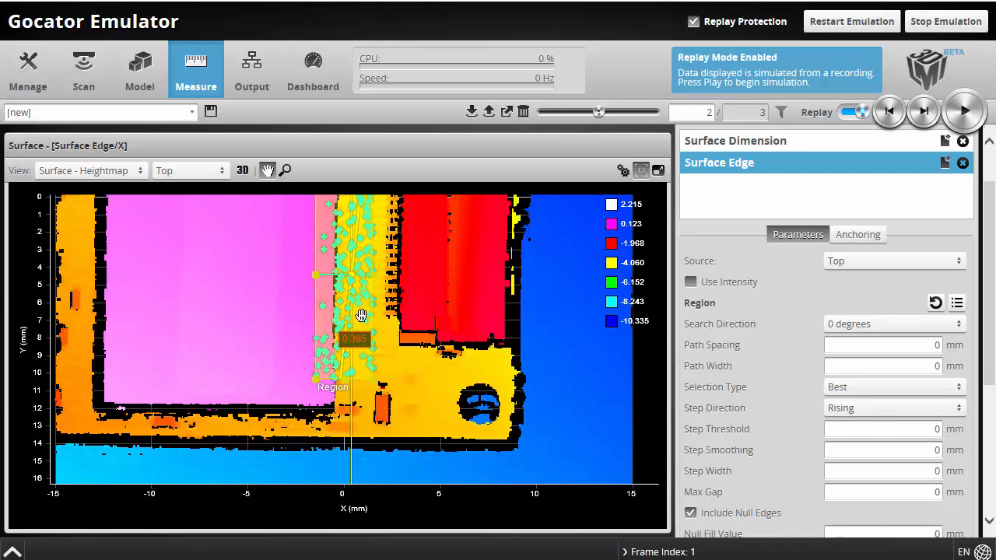
click(890, 413)
click(887, 418)
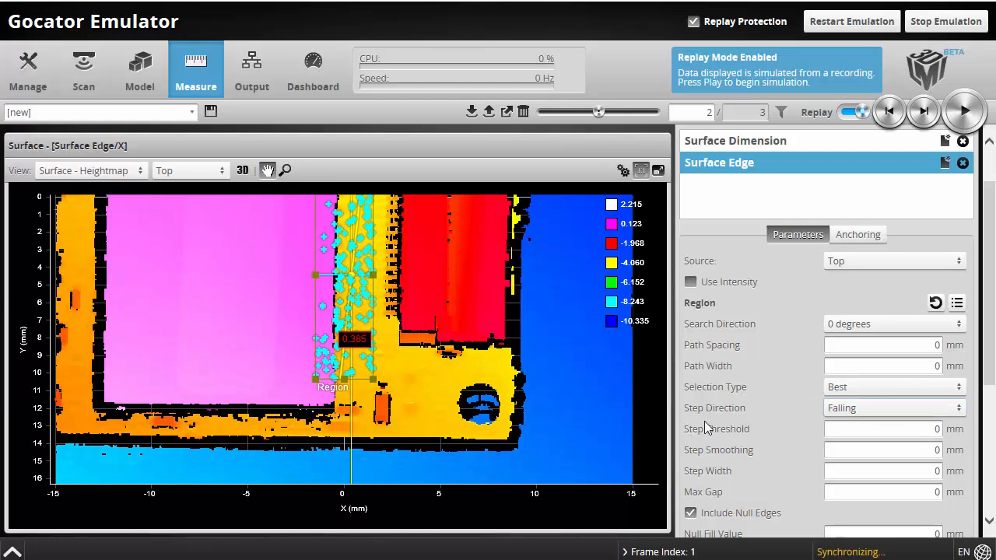
scroll(316, 274, up, 2)
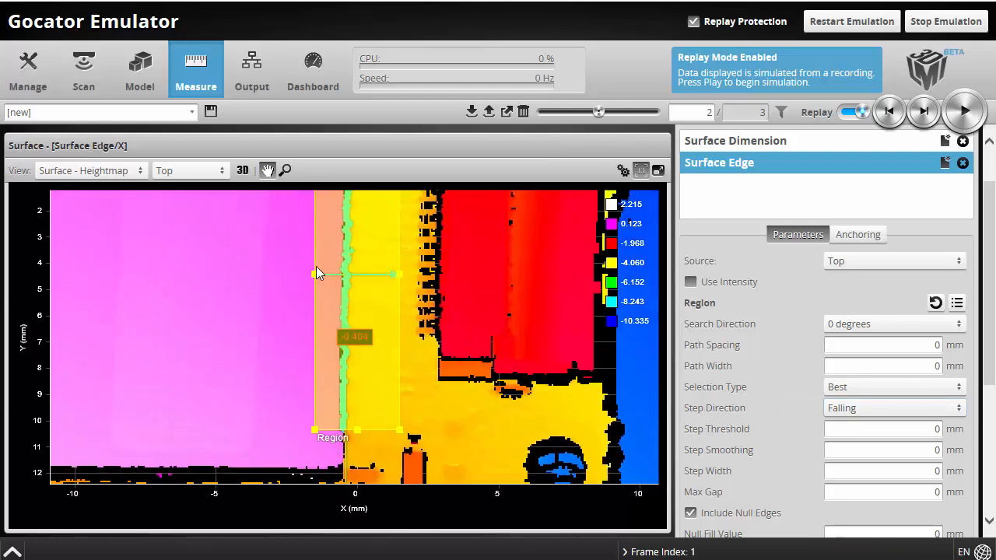
scroll(322, 271, up, 3)
scroll(418, 311, up, 1)
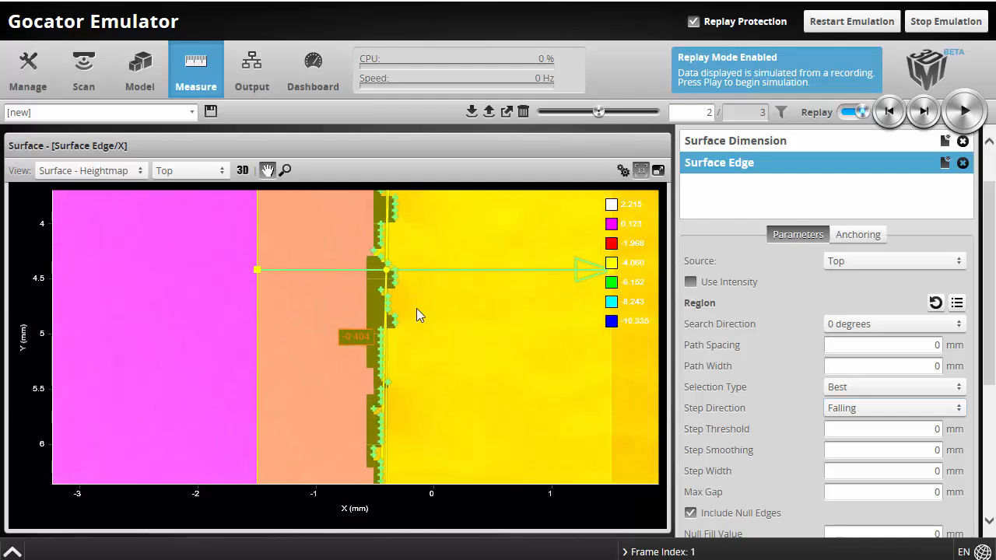
scroll(416, 314, up, 1)
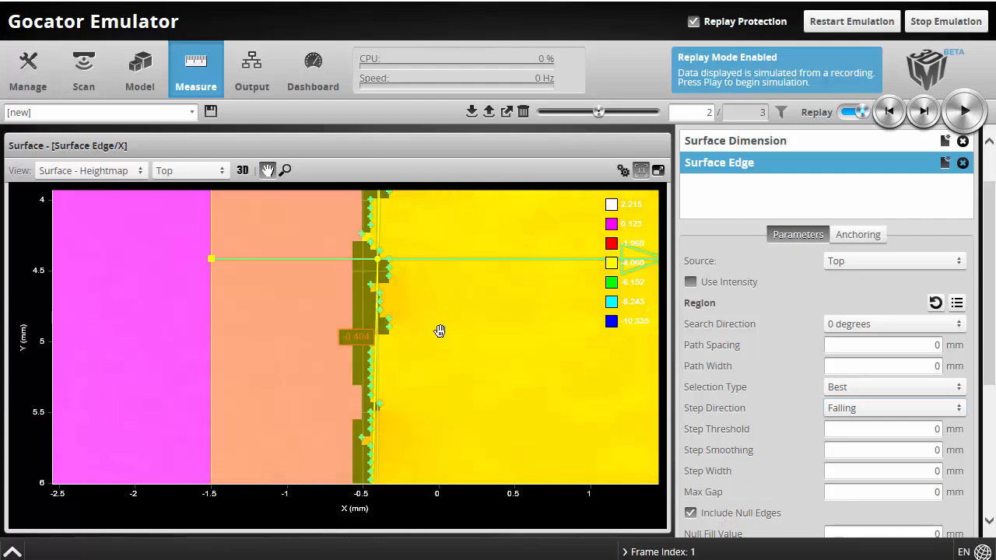
Turn off Include Null Edges and set Max Gap to 1 mm
click(690, 514)
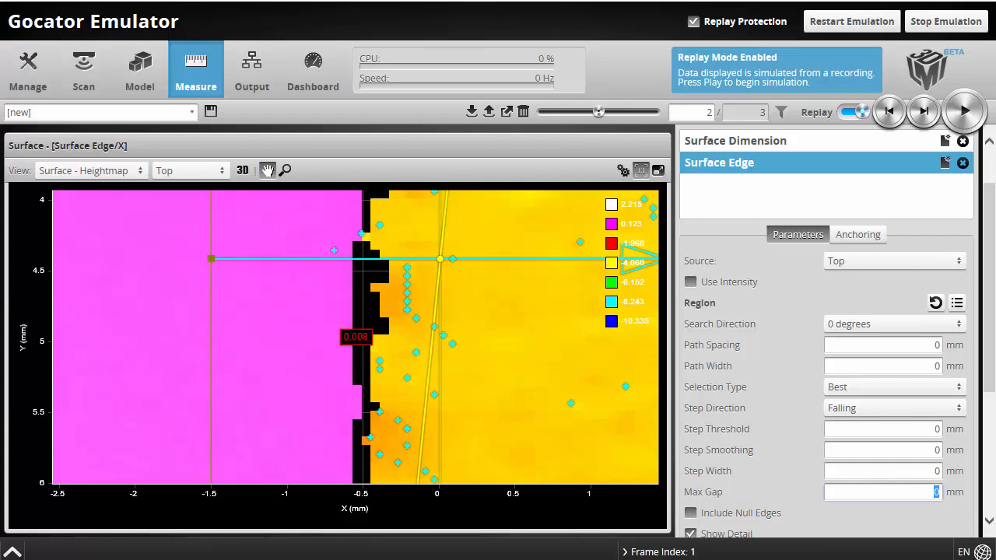
click(914, 471)
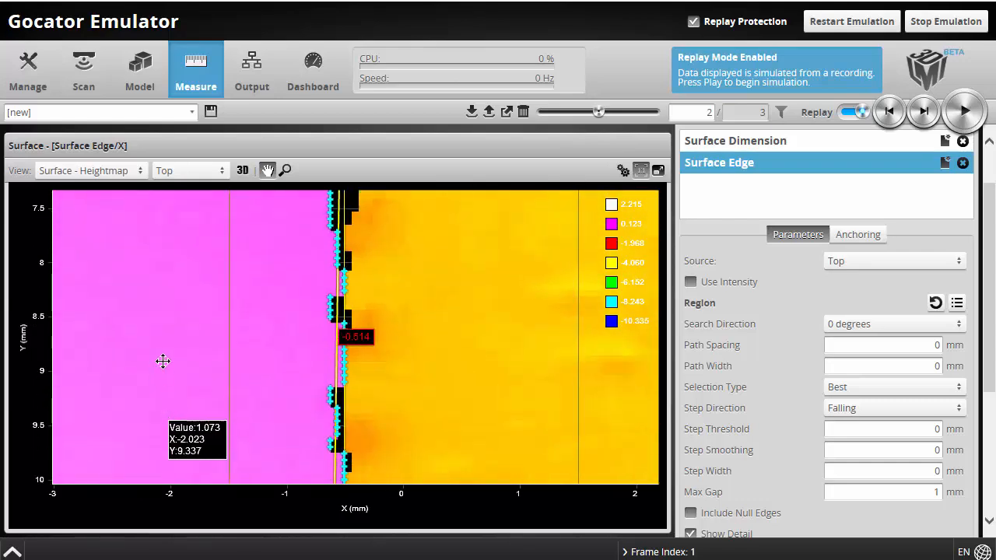
Shorten the edge region from the top and verify the edge on replay frames 1–3
scroll(160, 340, down, 5)
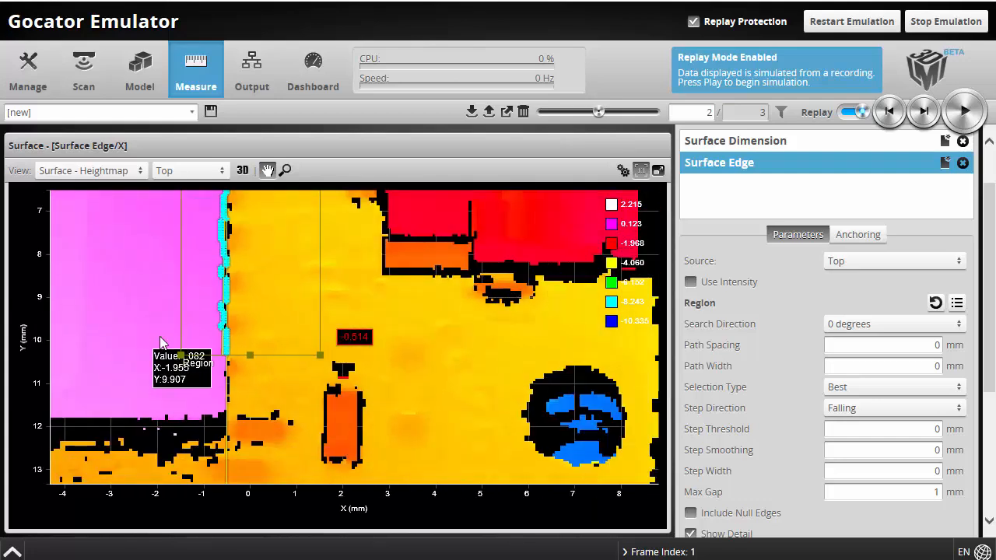
scroll(161, 340, down, 1)
drag(342, 238, 439, 342)
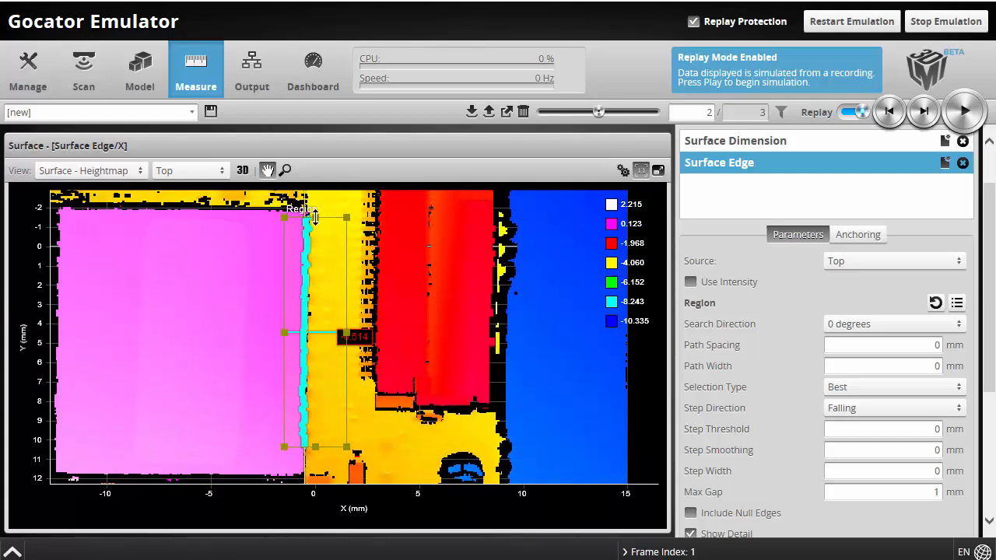
drag(315, 216, 305, 290)
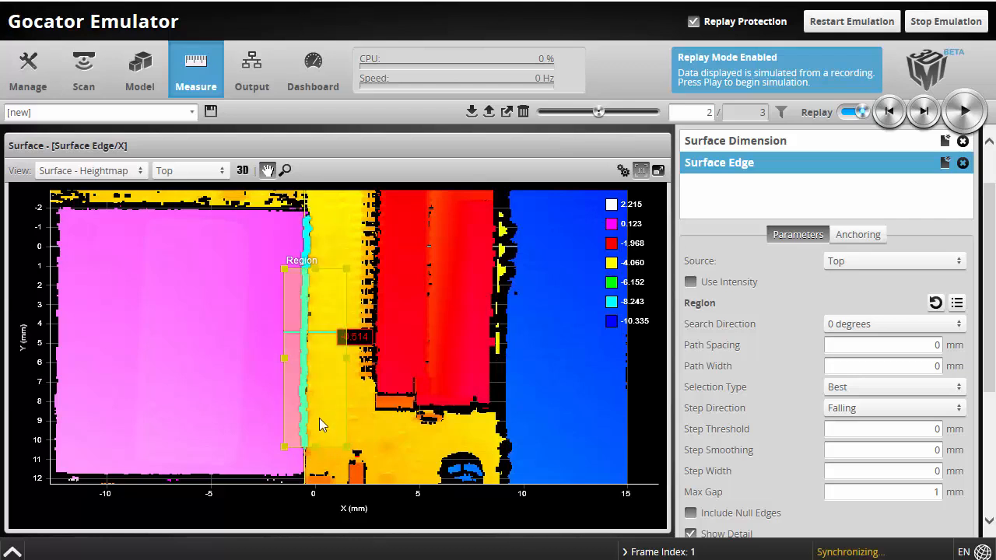
click(890, 113)
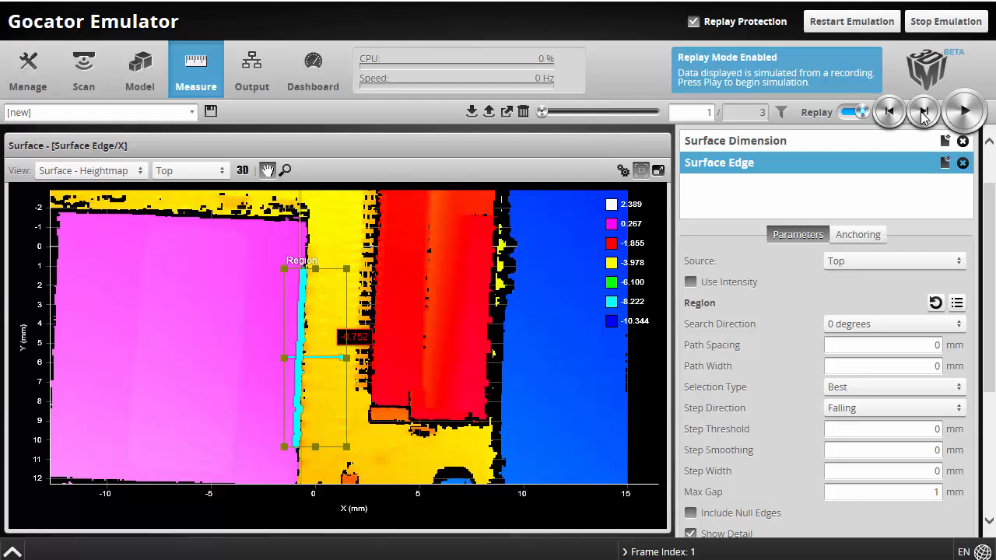
click(925, 113)
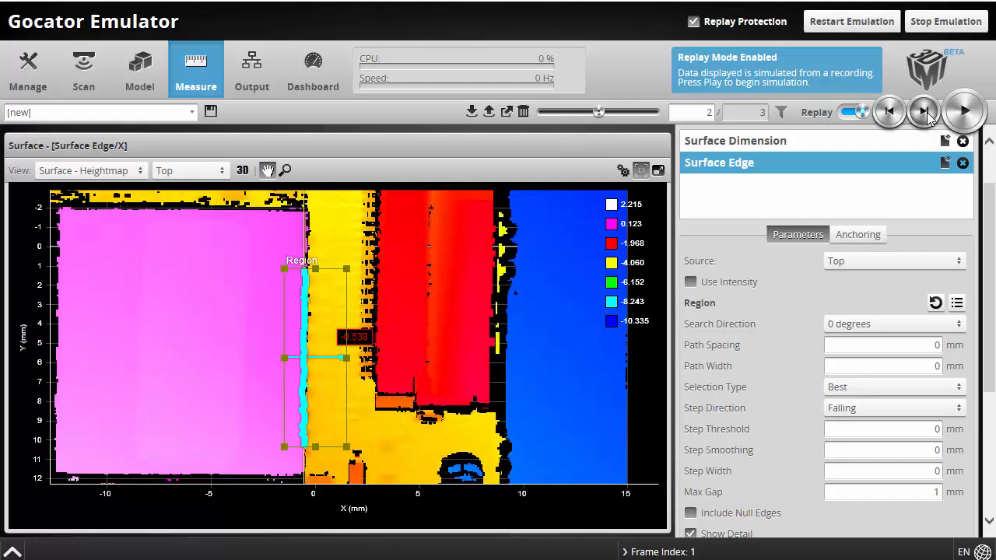
click(925, 113)
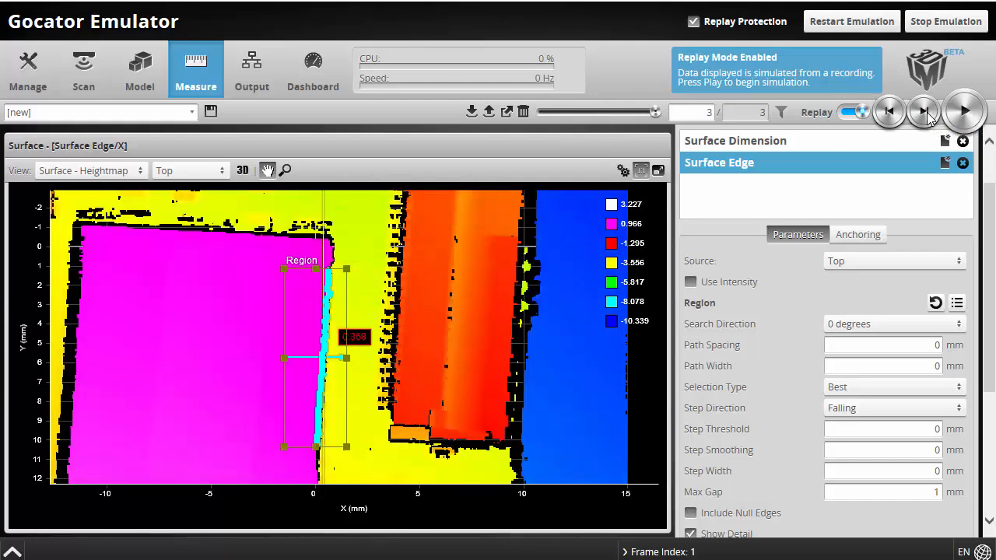
click(887, 113)
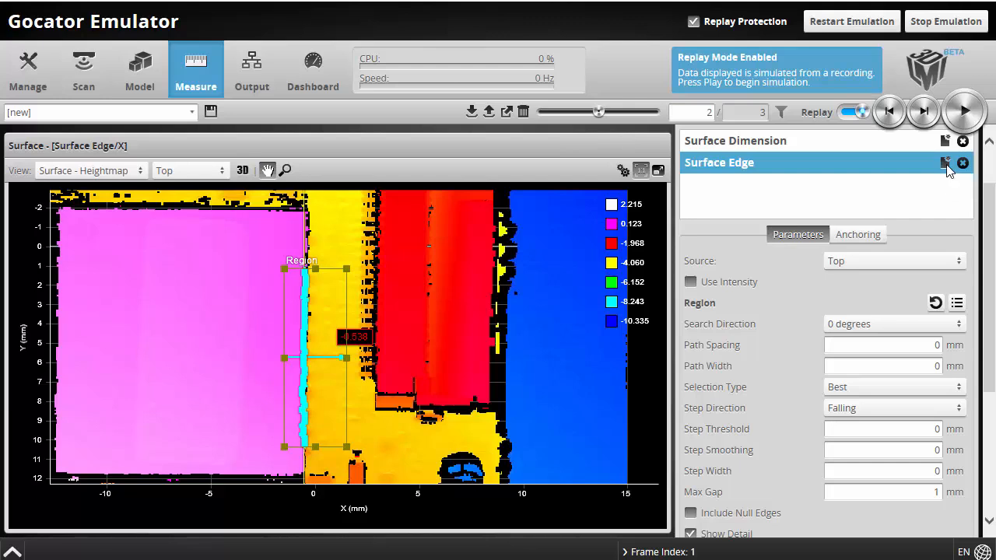
Rename the edge tool to 'Surface Edge - Vertical'
click(753, 163)
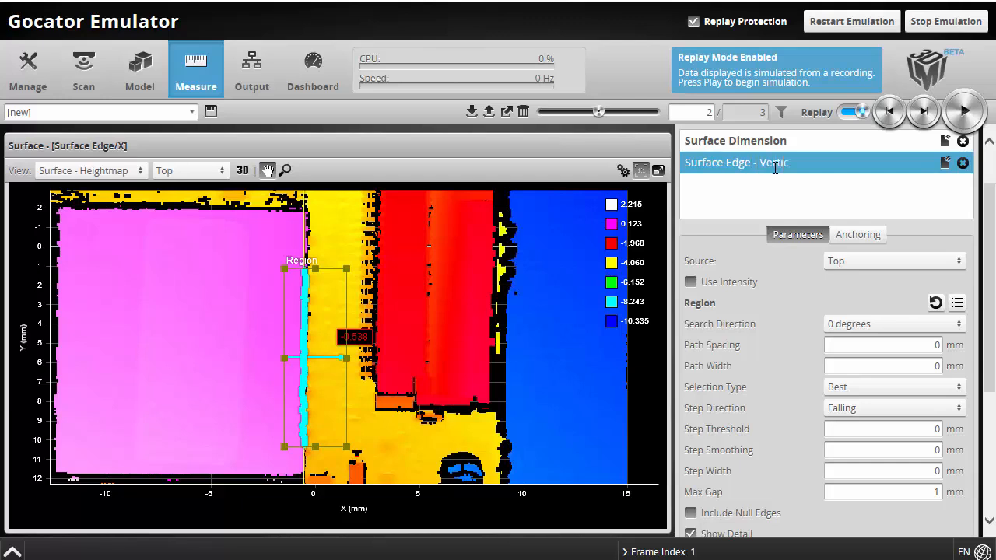
text(- Vertical)
key(Return)
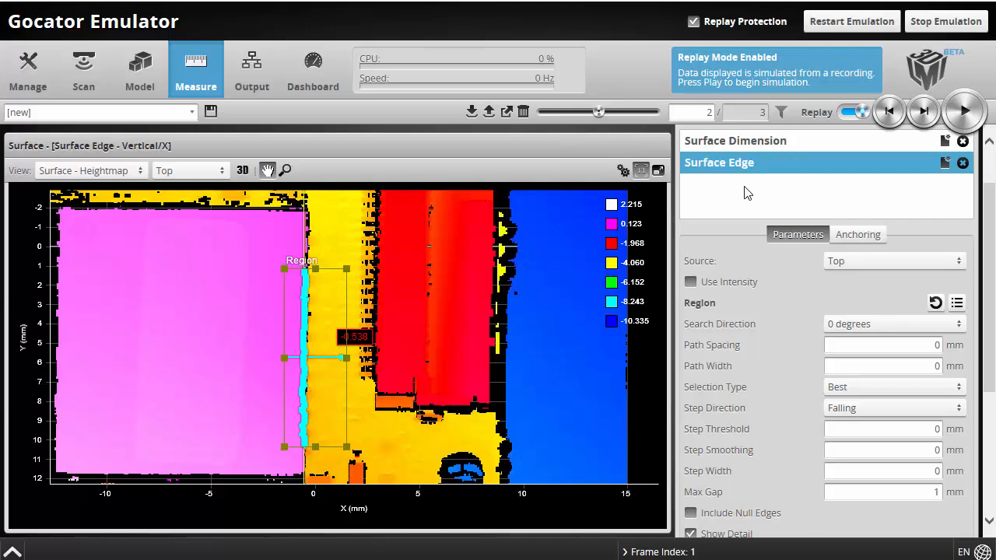
Duplicate the tool and rename the copy 'Surface Edge - Horizontal'
click(944, 164)
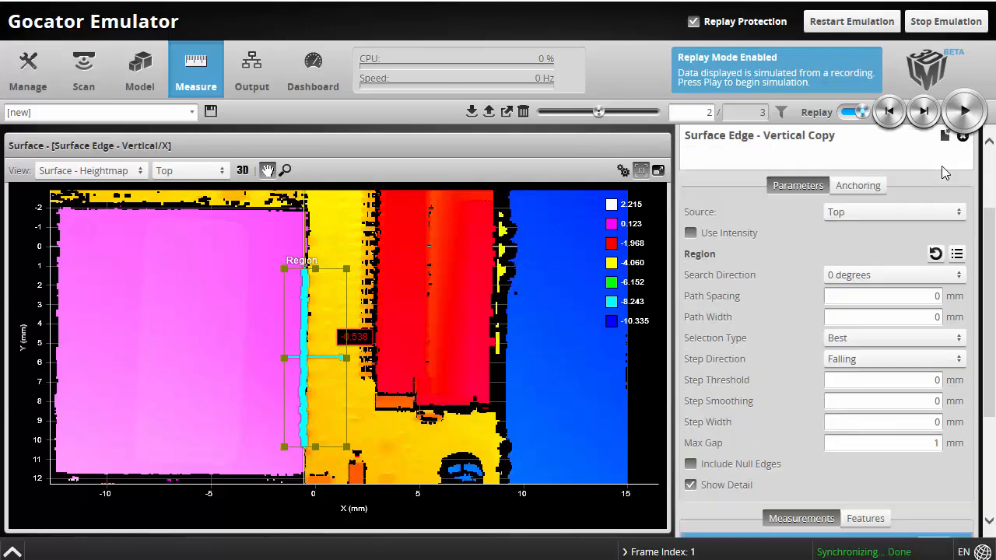
click(780, 140)
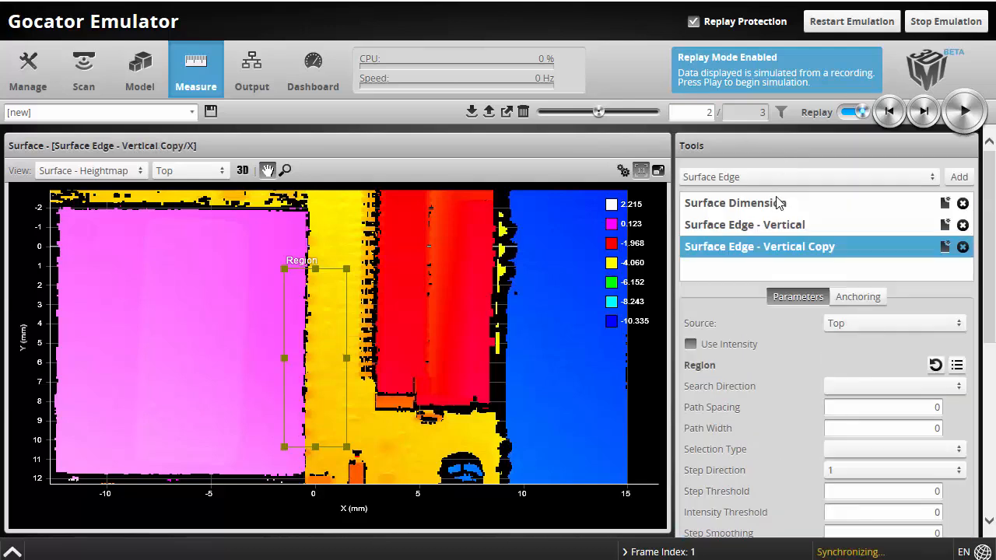
click(768, 247)
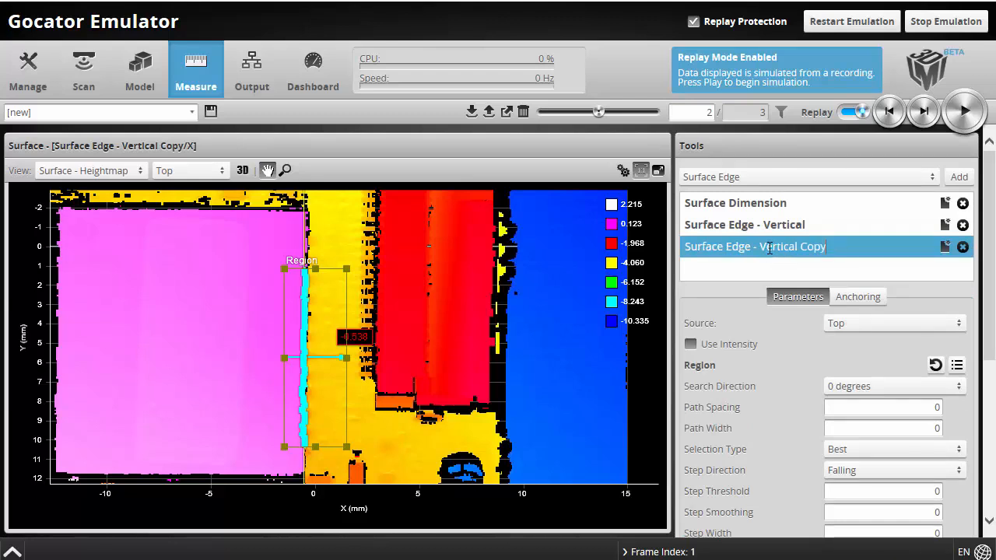
drag(761, 248, 848, 247)
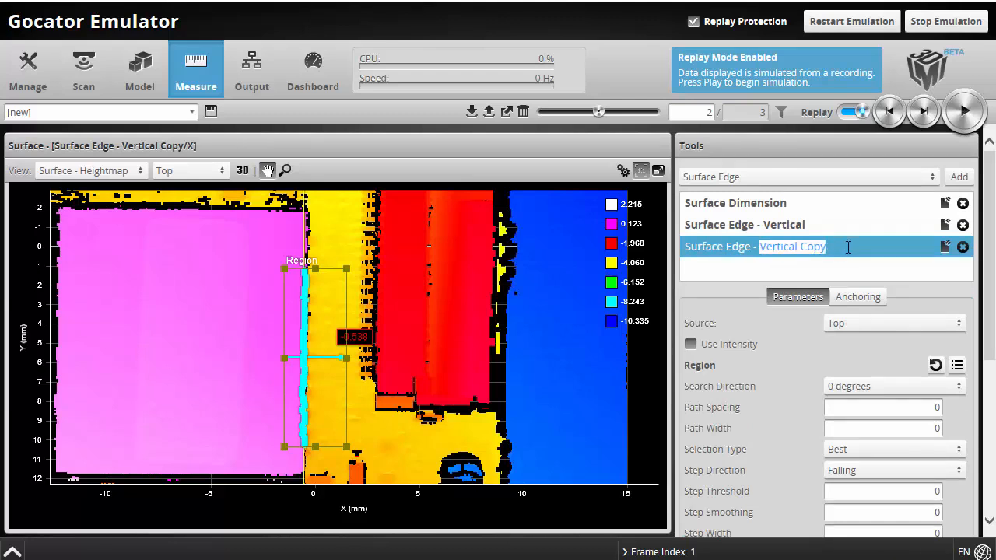
text(Horizon)
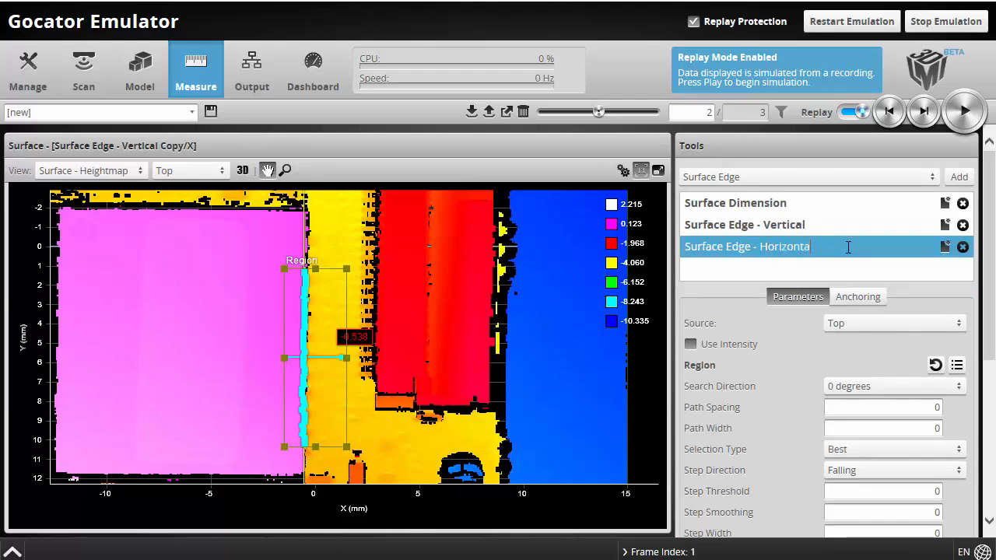
click(783, 225)
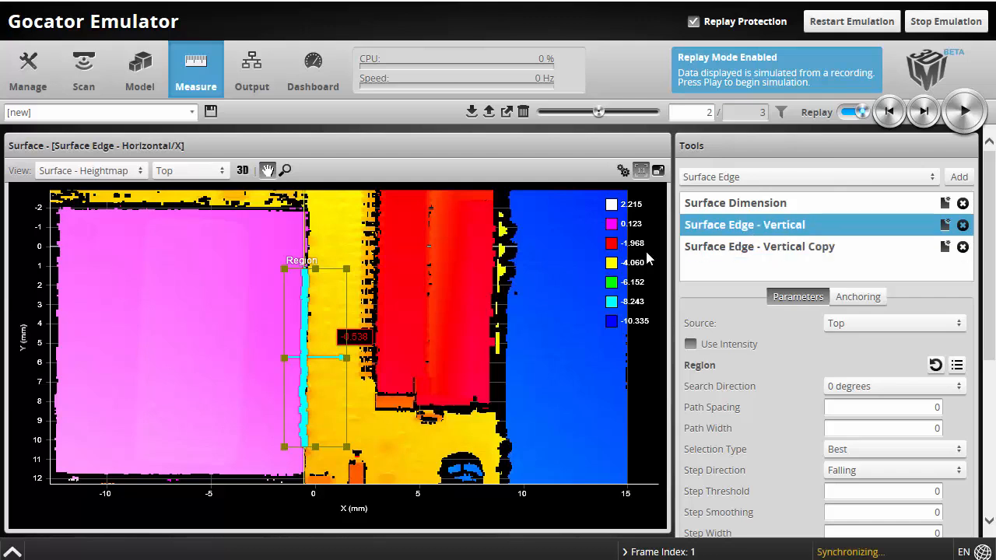
Fit the Surface Edge - Horizontal region as a wide band over the pad's bottom edge, searching at 90 degrees
click(770, 253)
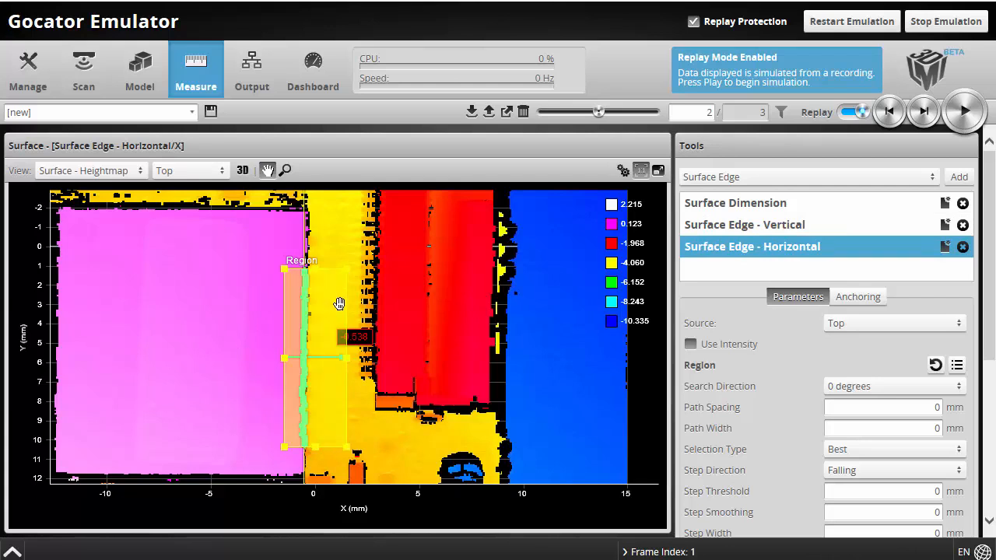
drag(318, 308, 129, 345)
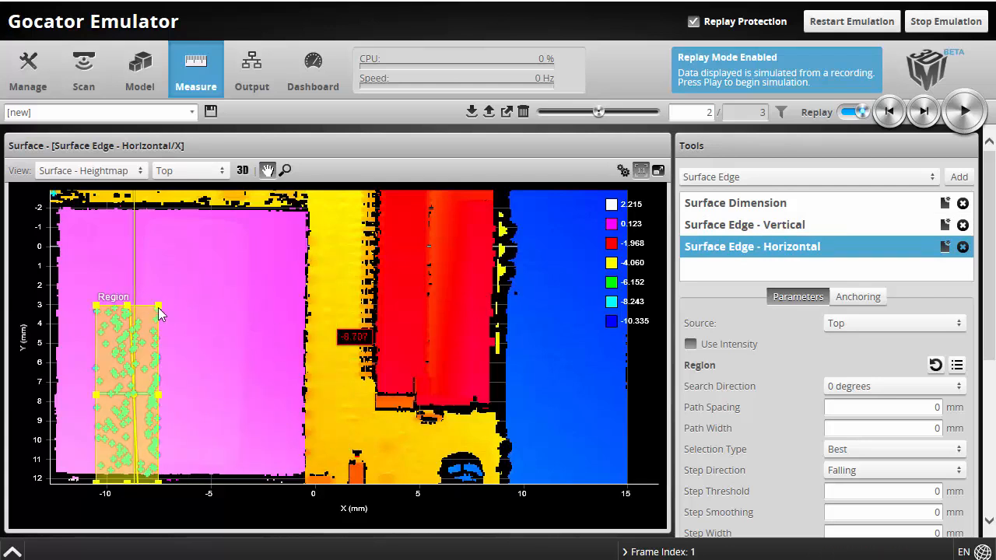
drag(158, 306, 243, 445)
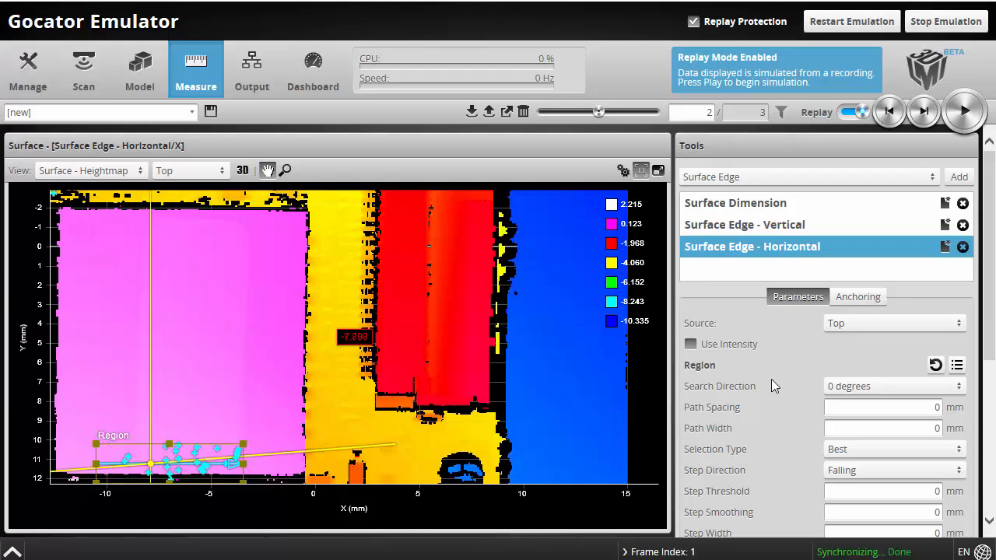
click(860, 387)
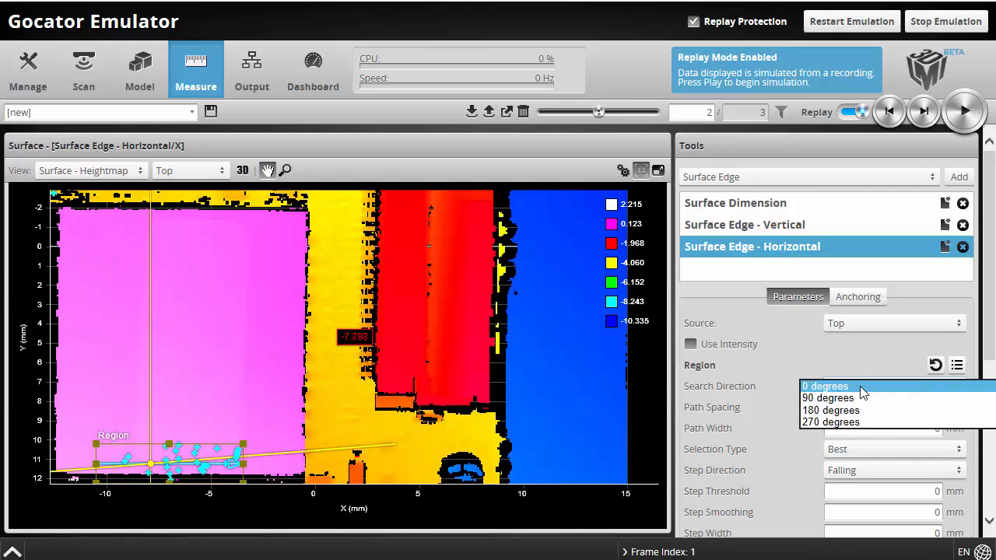
click(860, 398)
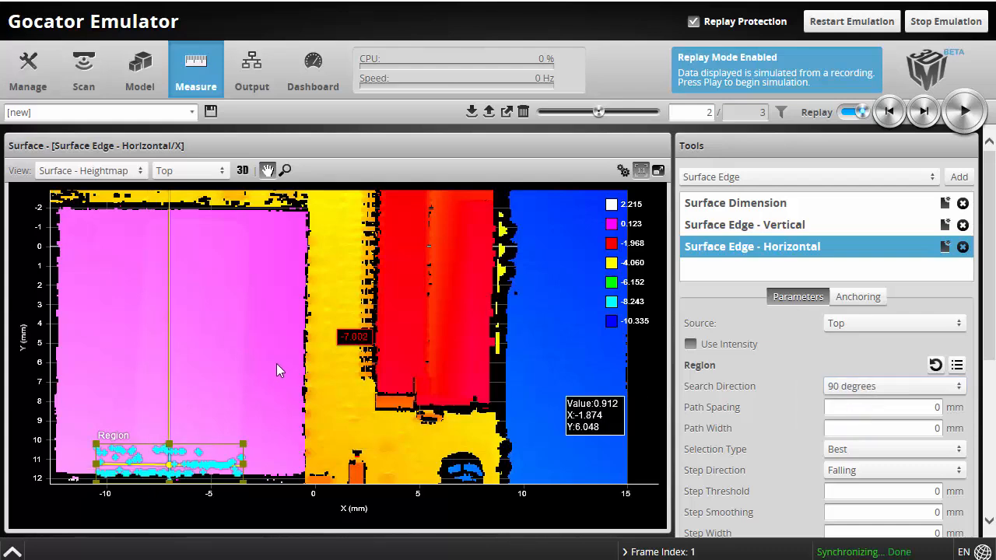
drag(266, 444, 282, 324)
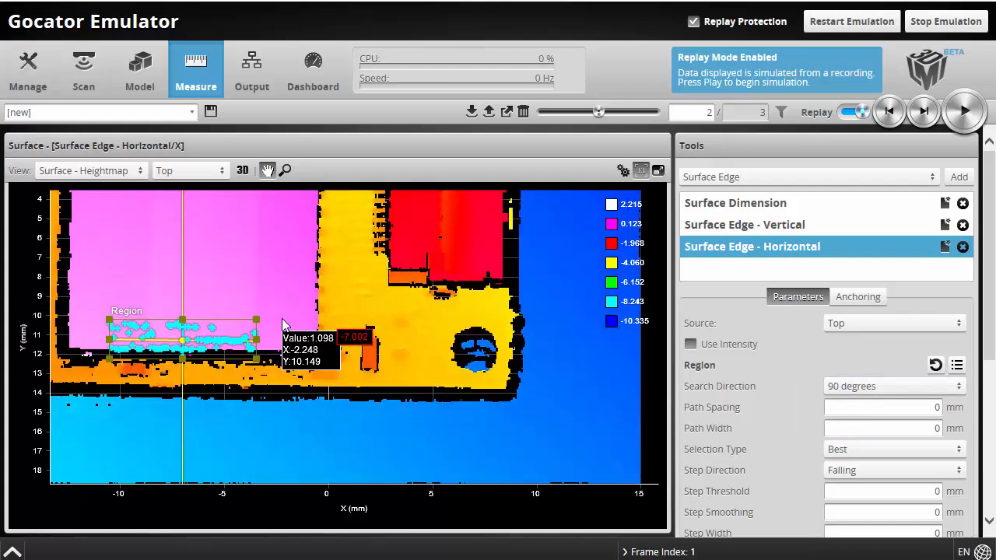
drag(182, 359, 182, 379)
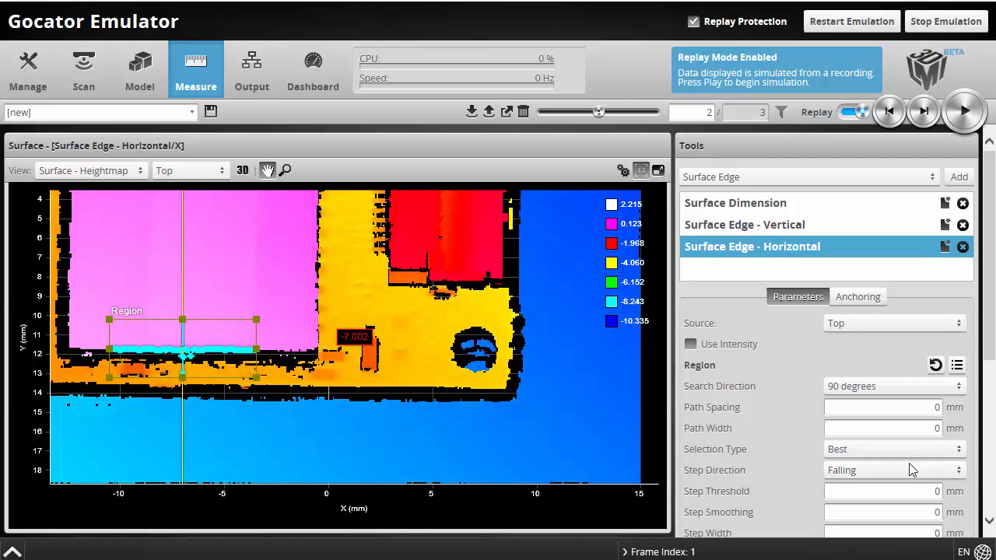
Zoom into the horizontal edge region and step through replay frames 1 to 3 to check edge detection
scroll(199, 363, up, 2)
scroll(201, 365, up, 1)
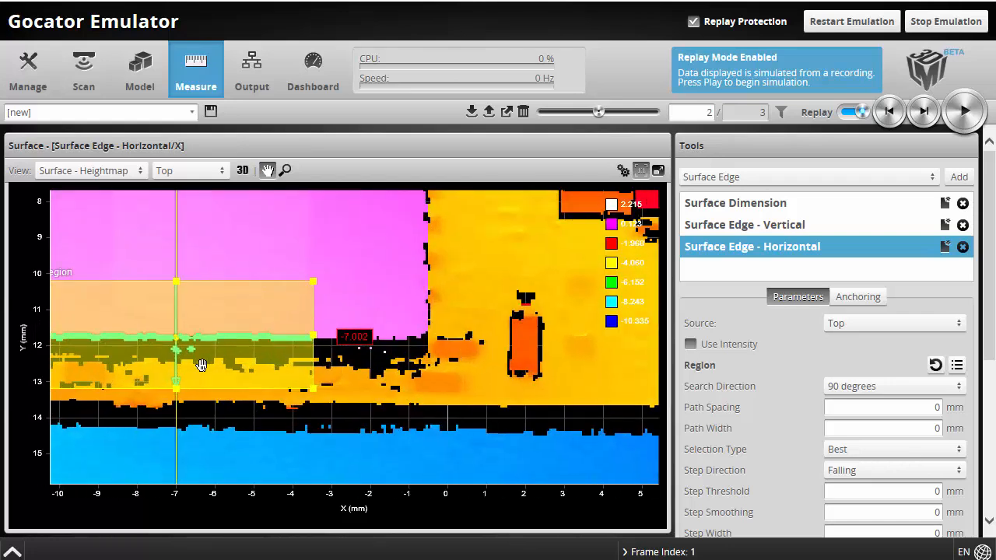
scroll(199, 362, up, 3)
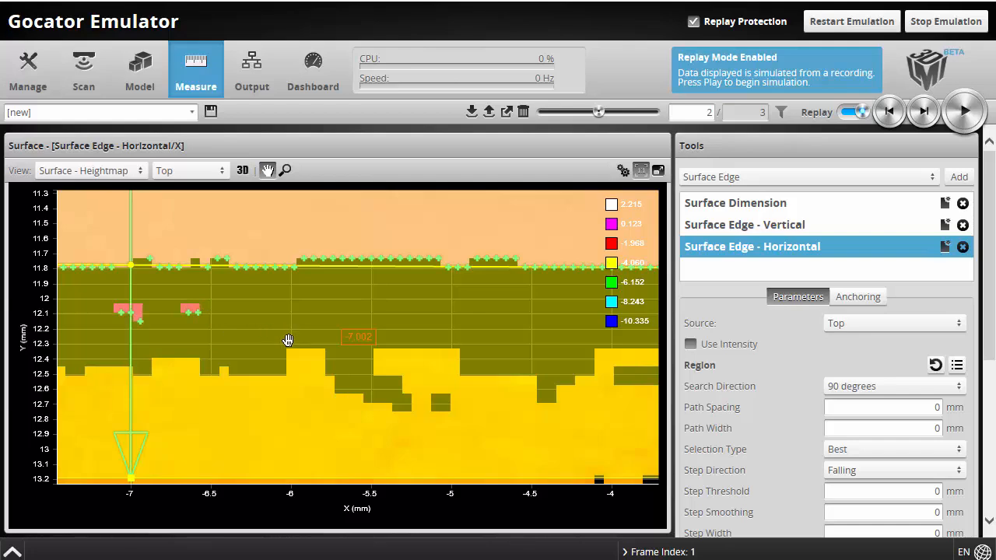
scroll(187, 327, down, 4)
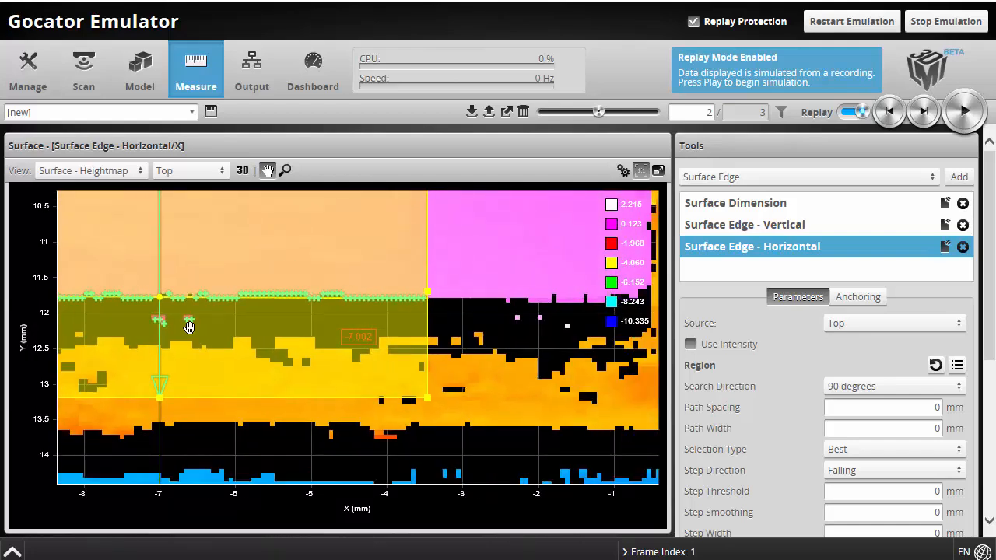
scroll(187, 327, down, 3)
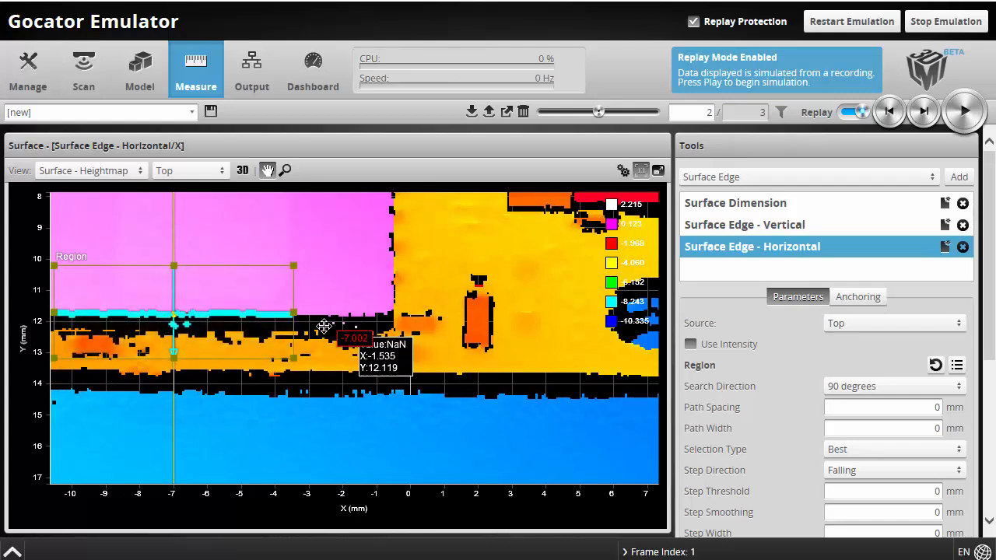
scroll(315, 332, up, 3)
scroll(274, 331, up, 1)
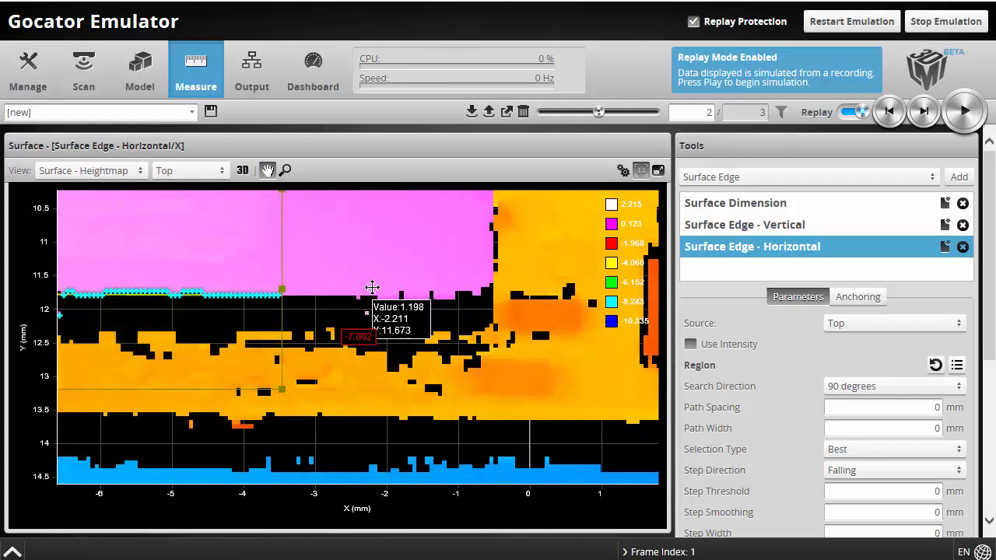
scroll(369, 290, down, 3)
scroll(365, 294, down, 2)
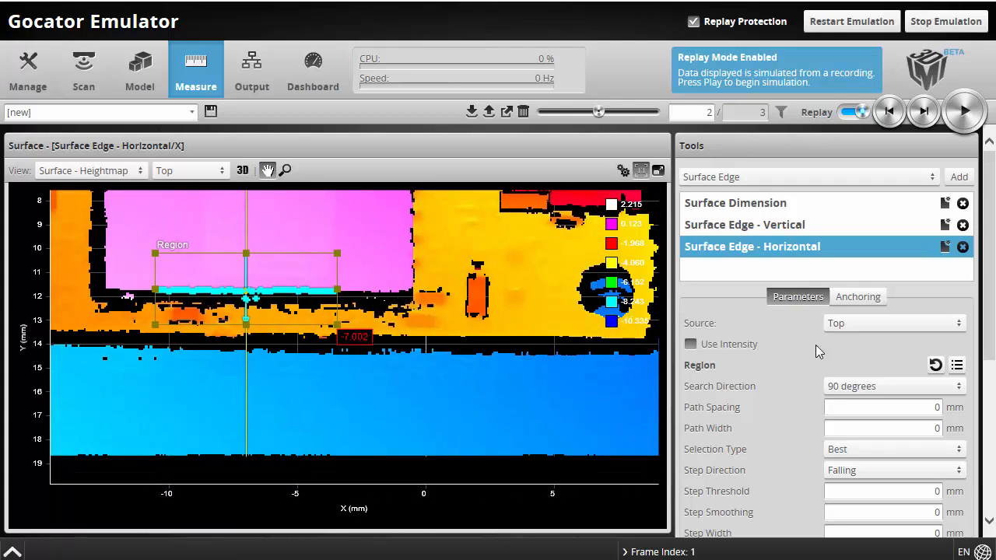
scroll(753, 382, down, 3)
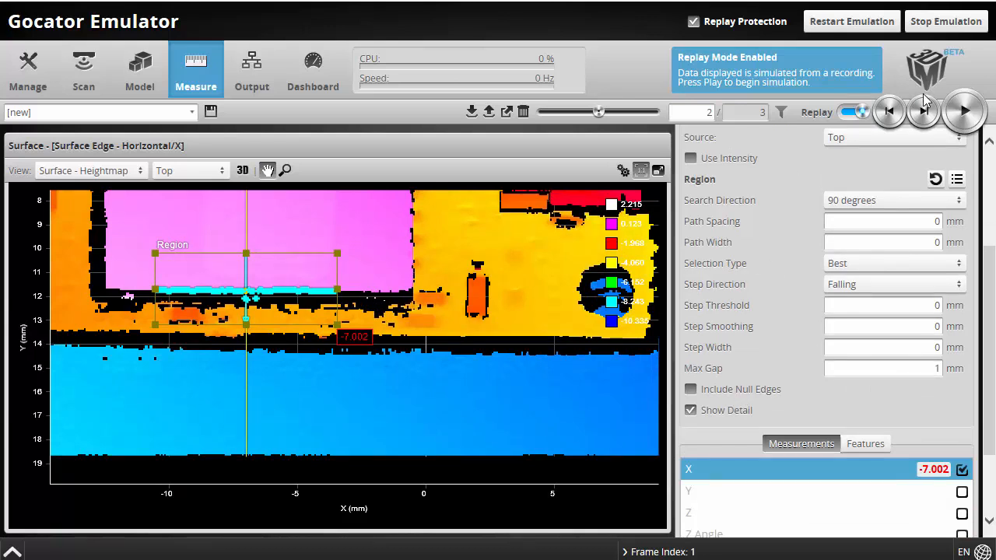
click(895, 113)
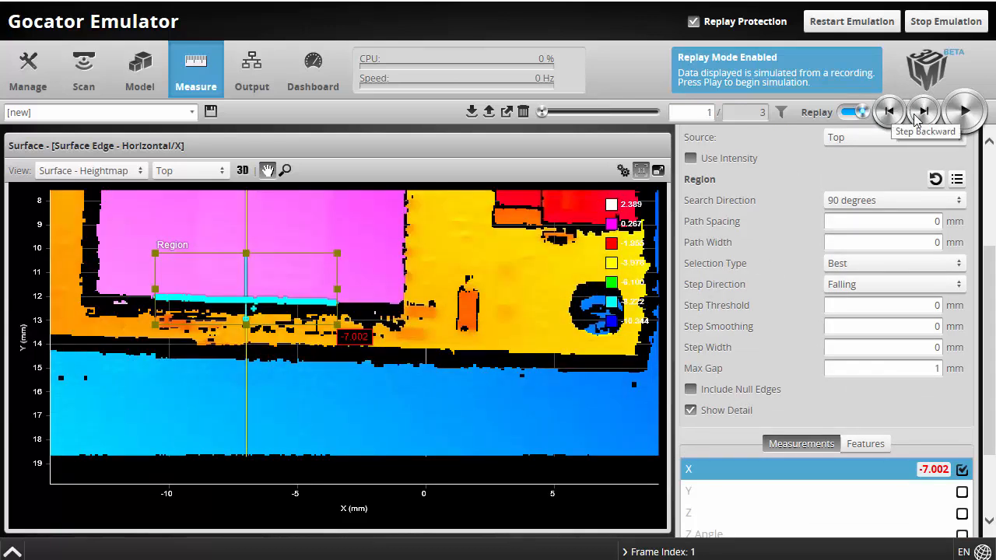
click(922, 114)
click(922, 114)
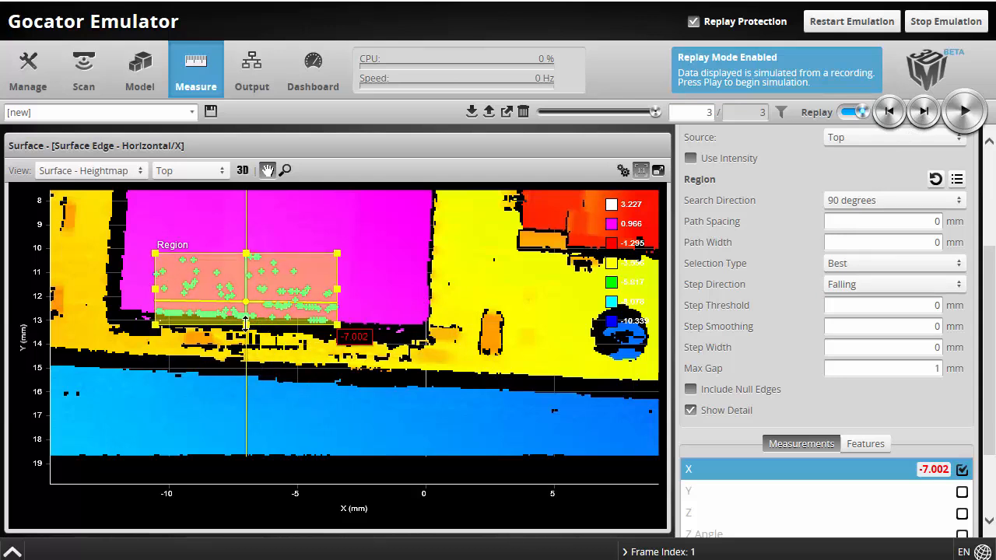
Drag the region's bottom edge lower, then recheck frames 1 and 2 for the edge (X -7.002)
drag(246, 321, 250, 342)
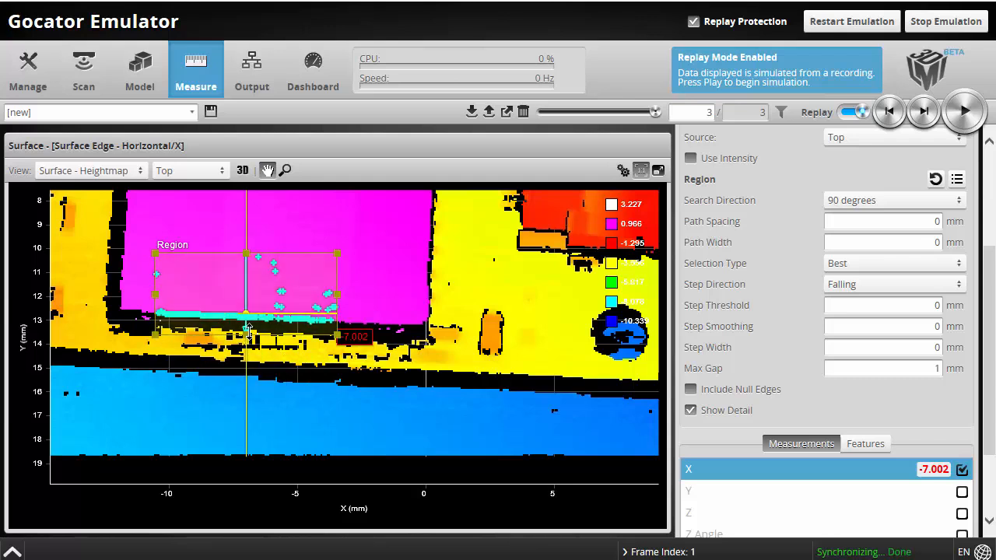
drag(247, 334, 247, 347)
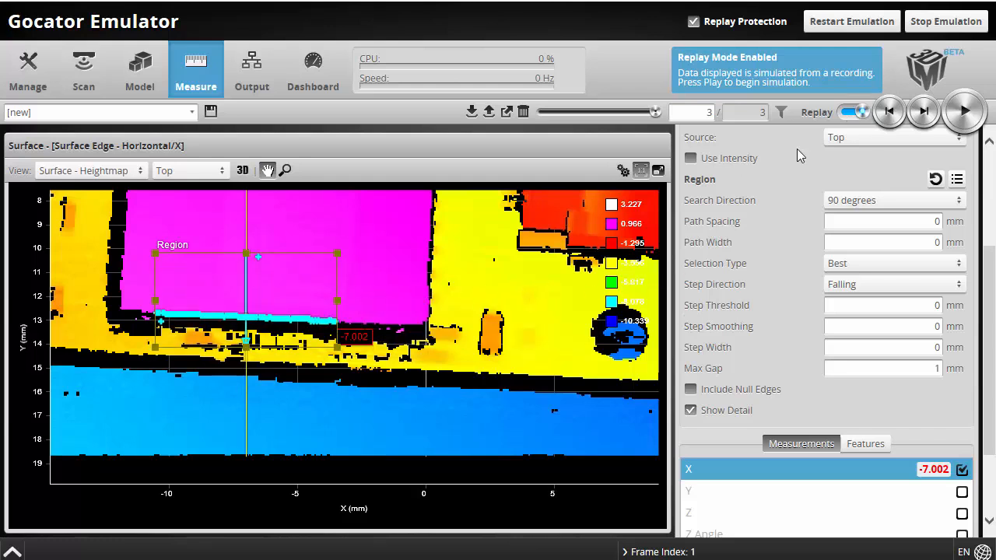
click(890, 113)
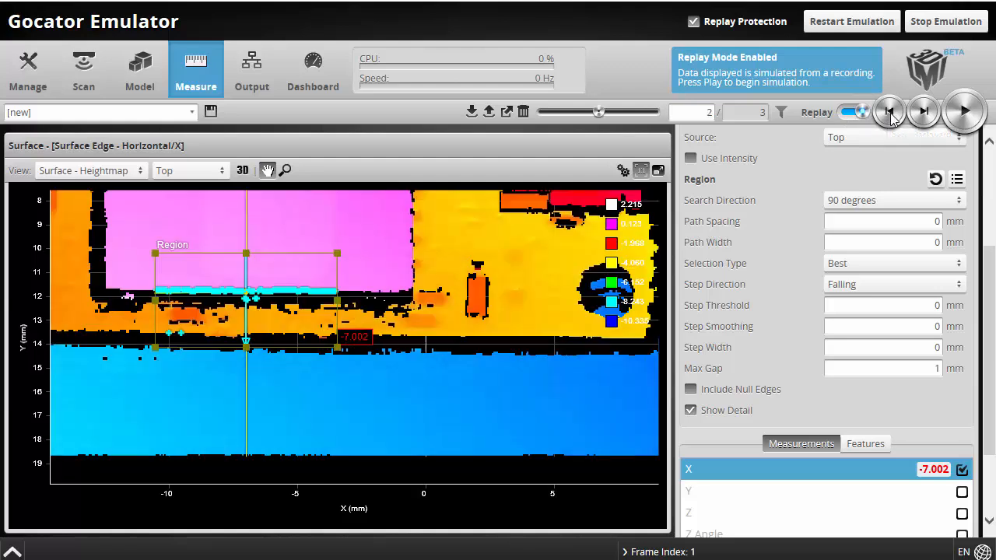
click(890, 112)
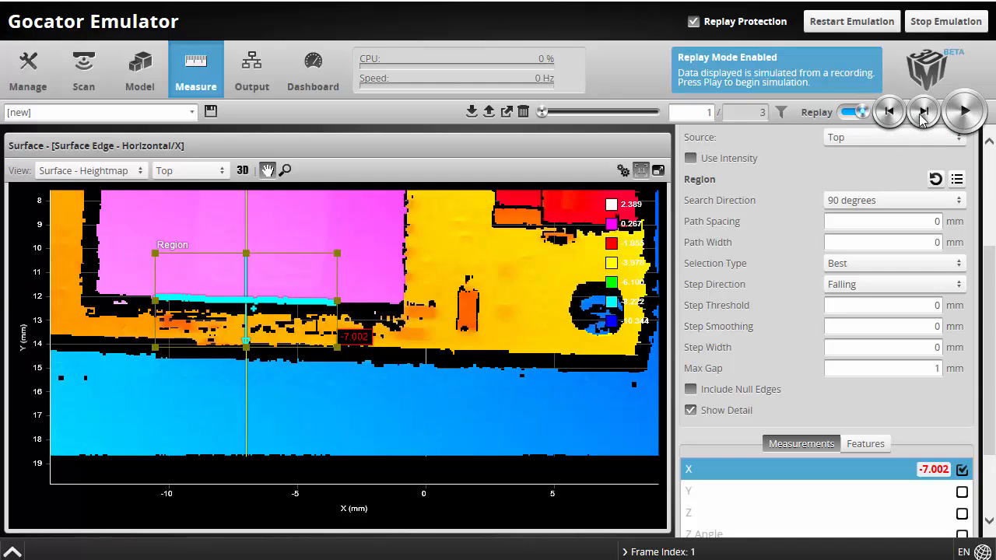
click(923, 113)
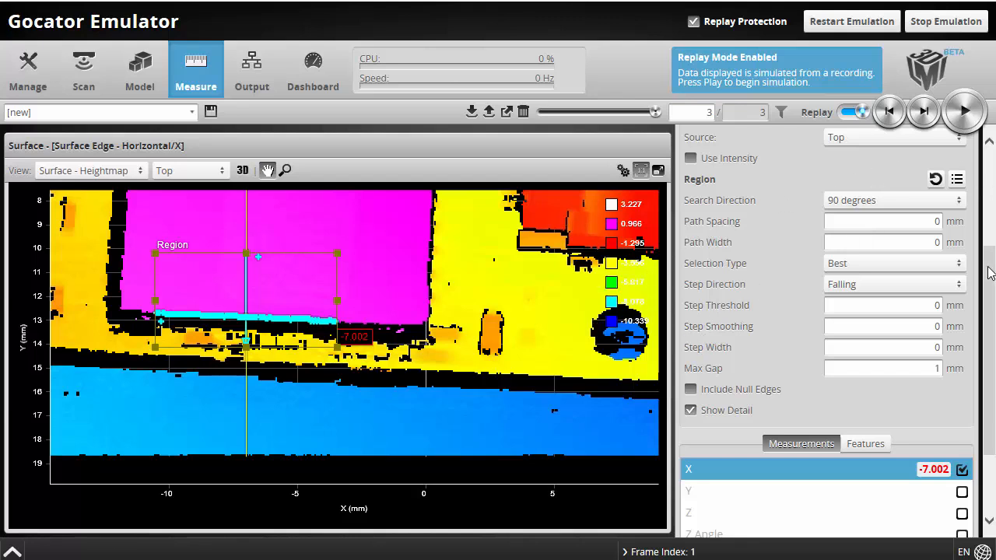
Add a Feature Intersect tool from the tool type list
drag(988, 267, 988, 166)
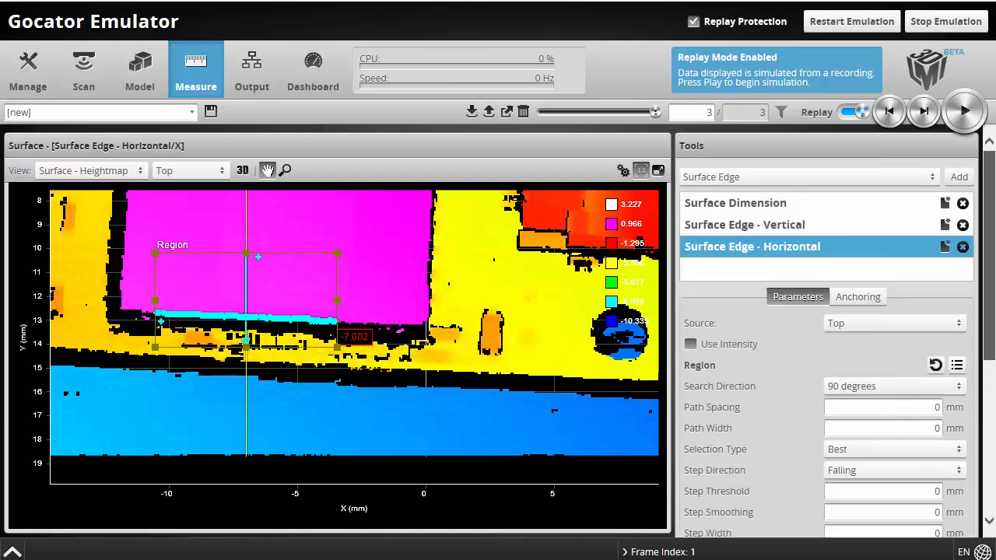
click(758, 179)
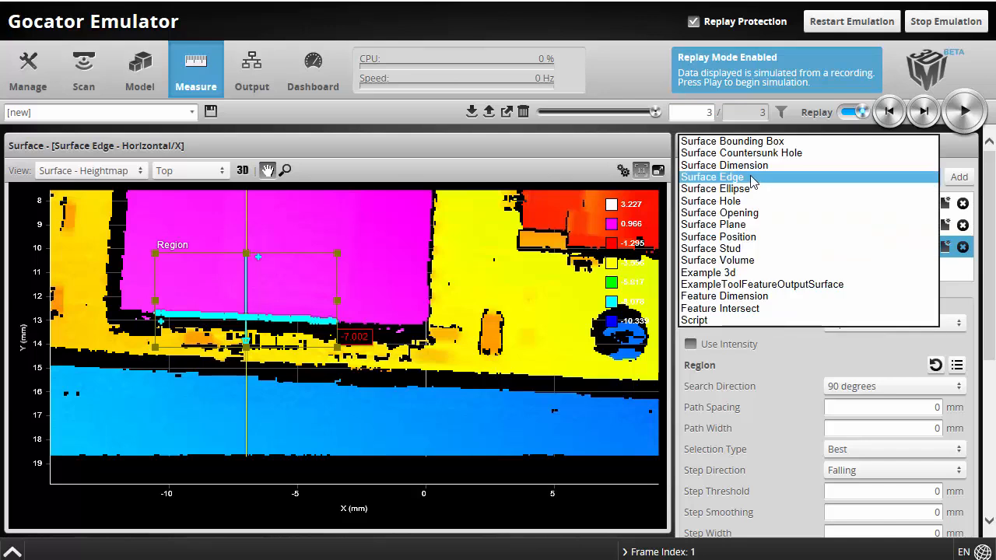
click(739, 309)
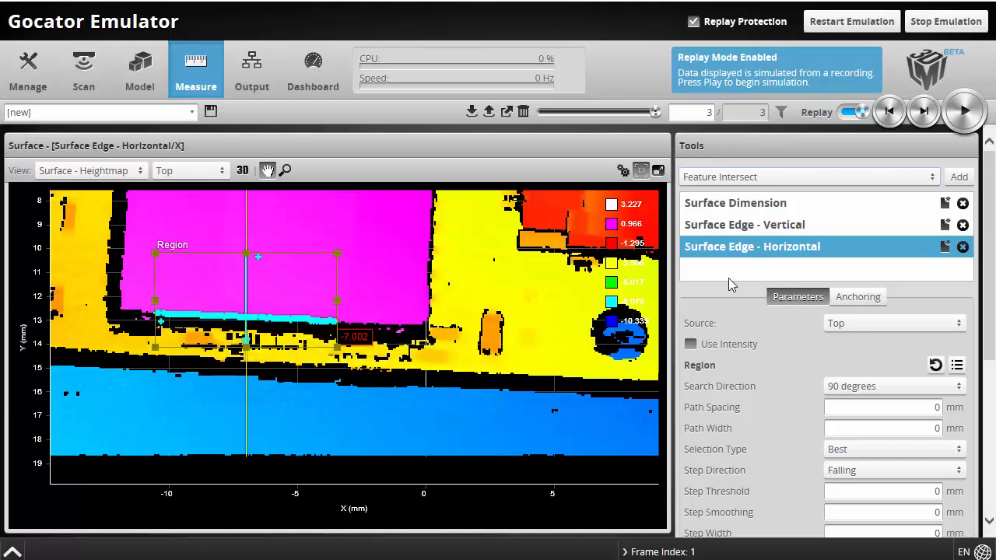
click(972, 177)
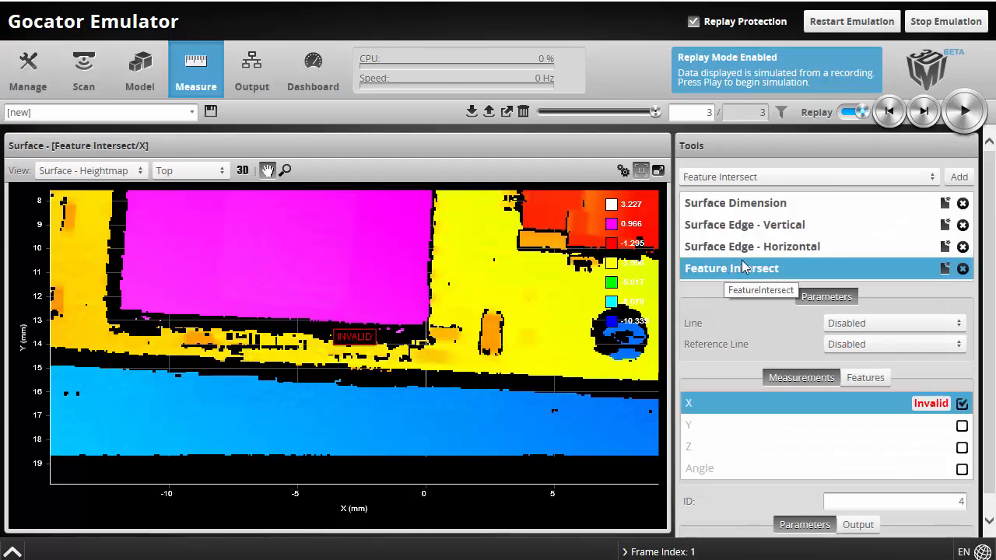
Set Line to Surface Edge - Vertical/Edge Line and Reference Line to Surface Edge - Horizontal/Edge Line
click(856, 332)
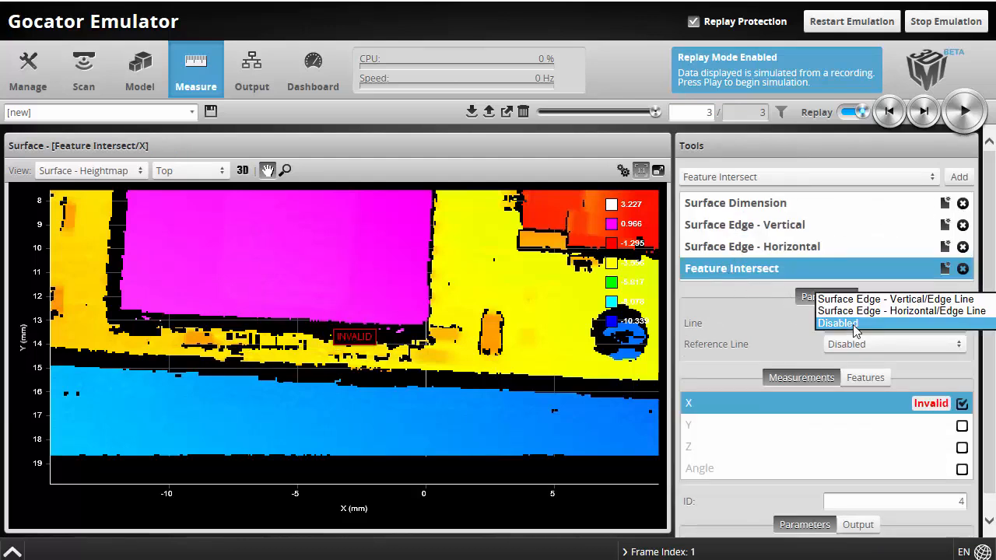
click(864, 327)
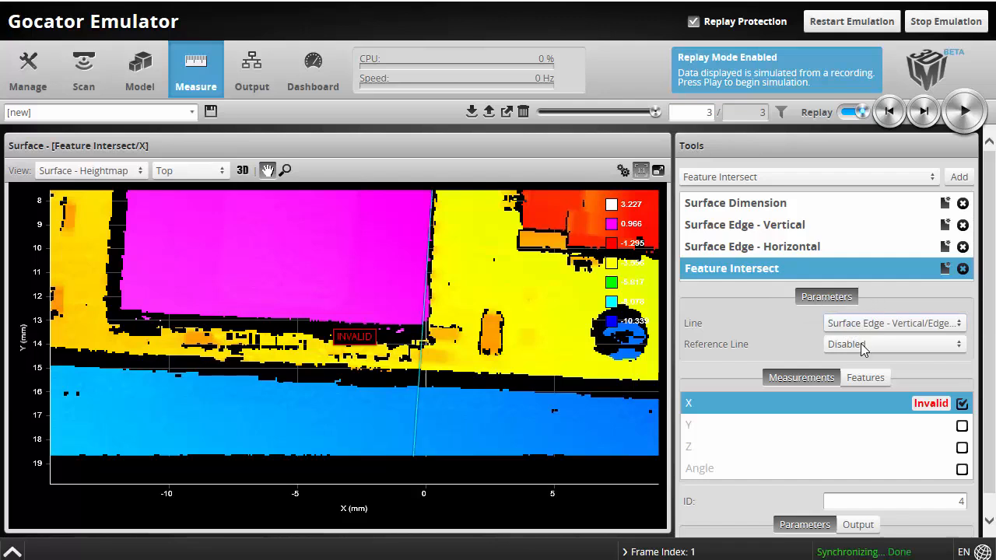
click(864, 344)
click(870, 333)
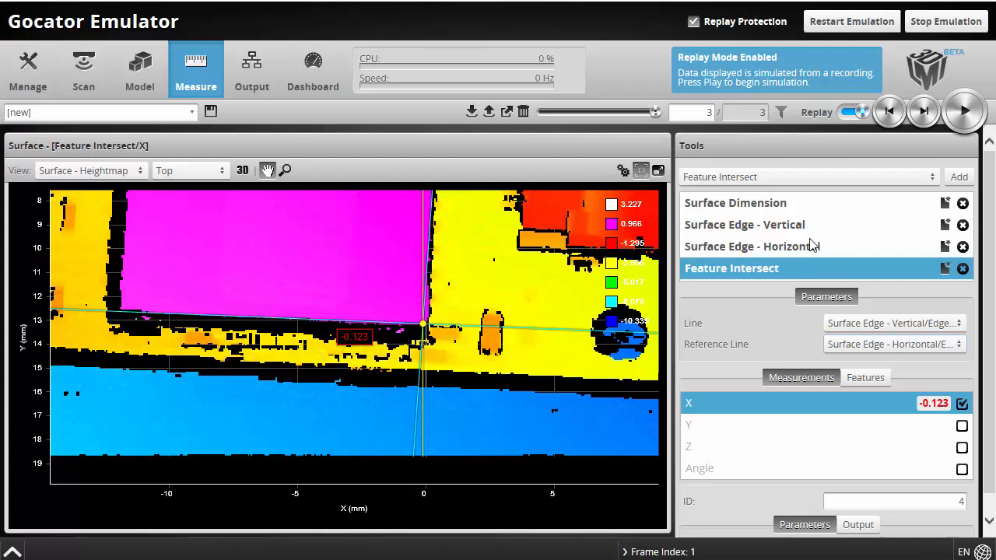
click(753, 234)
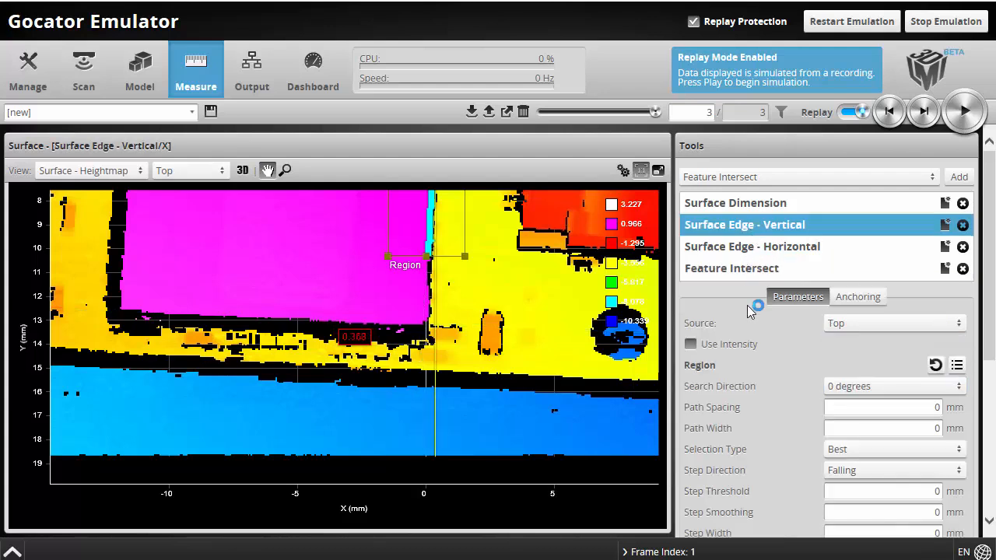
Inspect the Surface Edge - Vertical tool's Edge Line output feature on the heightmap
scroll(765, 355, down, 5)
click(882, 334)
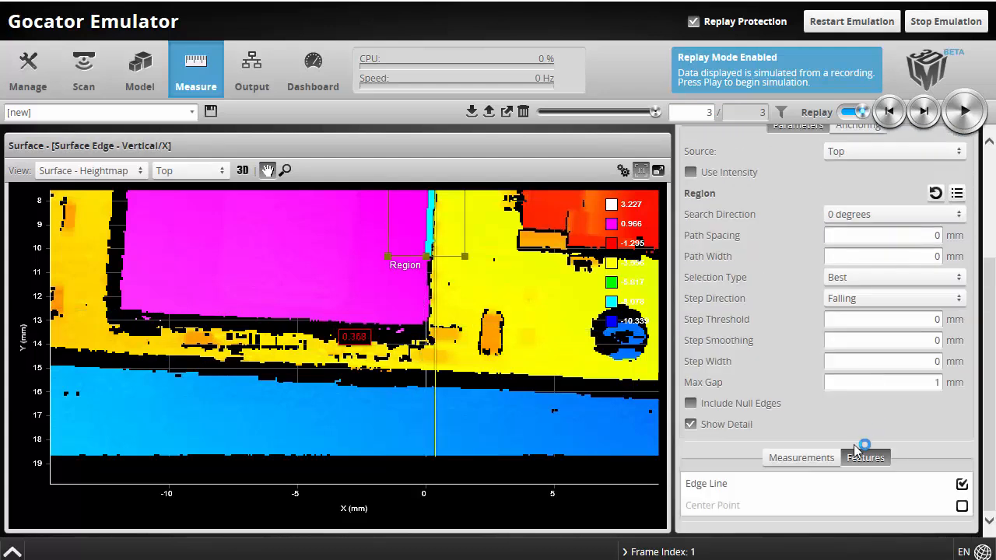
click(714, 485)
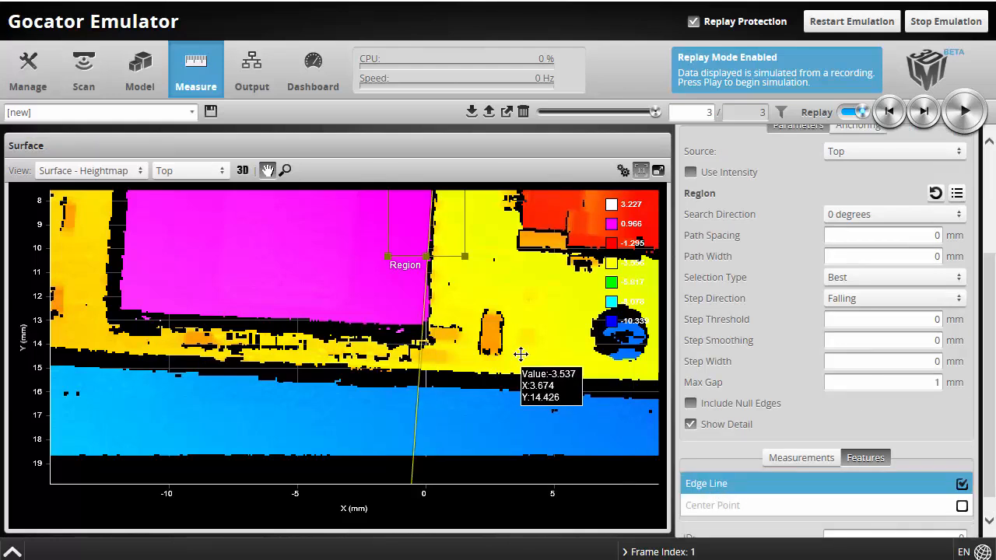
scroll(519, 351, down, 2)
drag(533, 285, 514, 375)
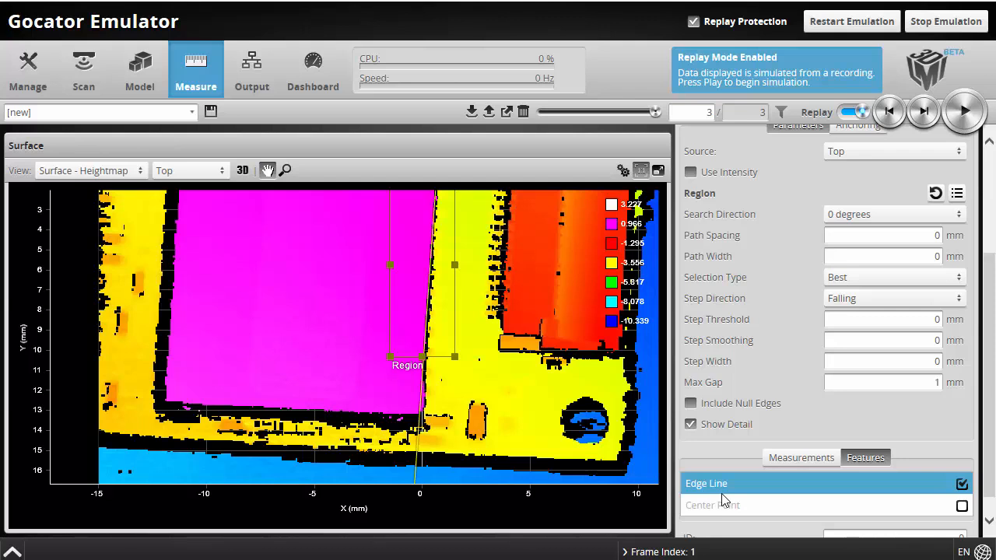
scroll(742, 291, up, 3)
Enable the Feature Intersect tool's Y measurement, reading 13.143 alongside X -0.123
click(735, 270)
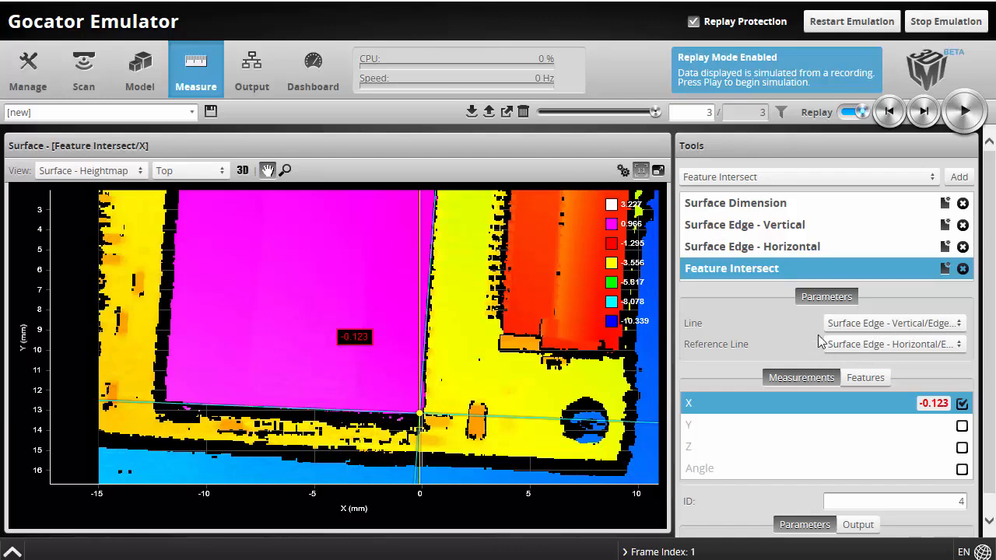
mouse_move(593, 366)
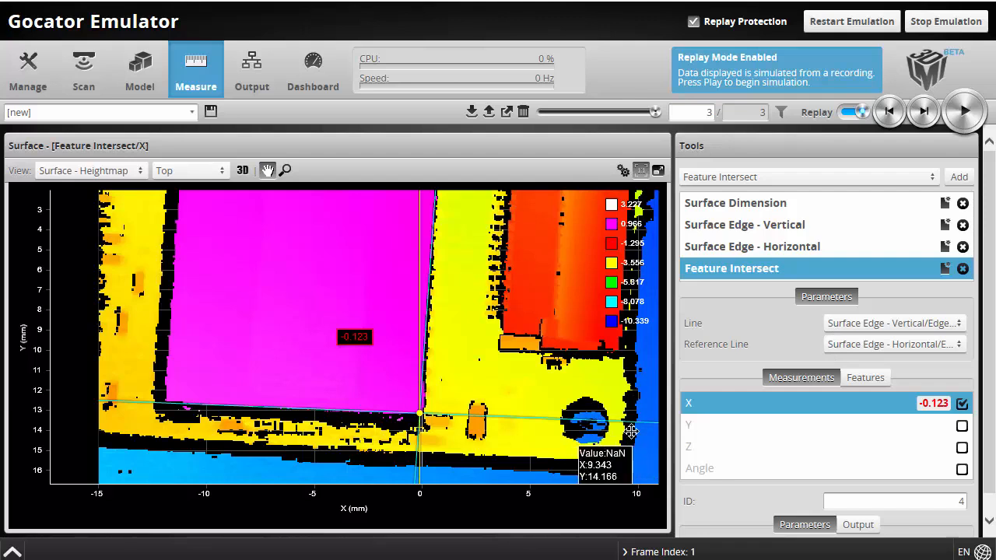
click(961, 426)
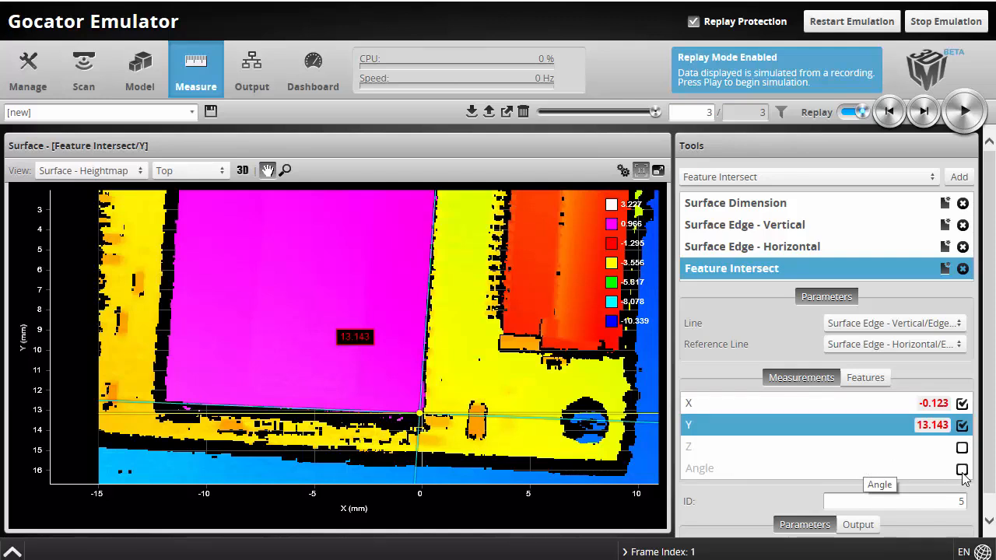
Enable the Z Angle output on Surface Edge - Vertical, step back a frame, and select Surface Dimension
click(784, 228)
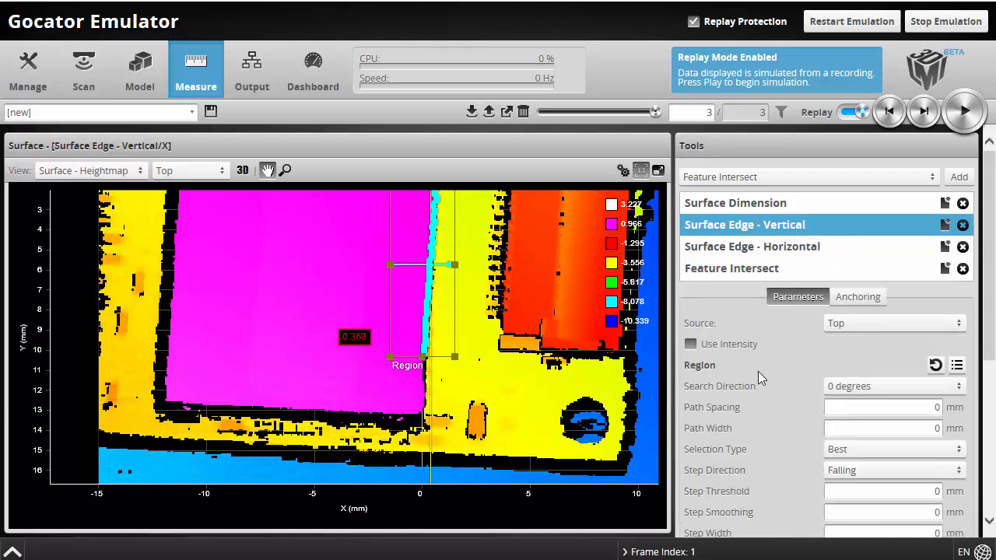
scroll(760, 376, down, 5)
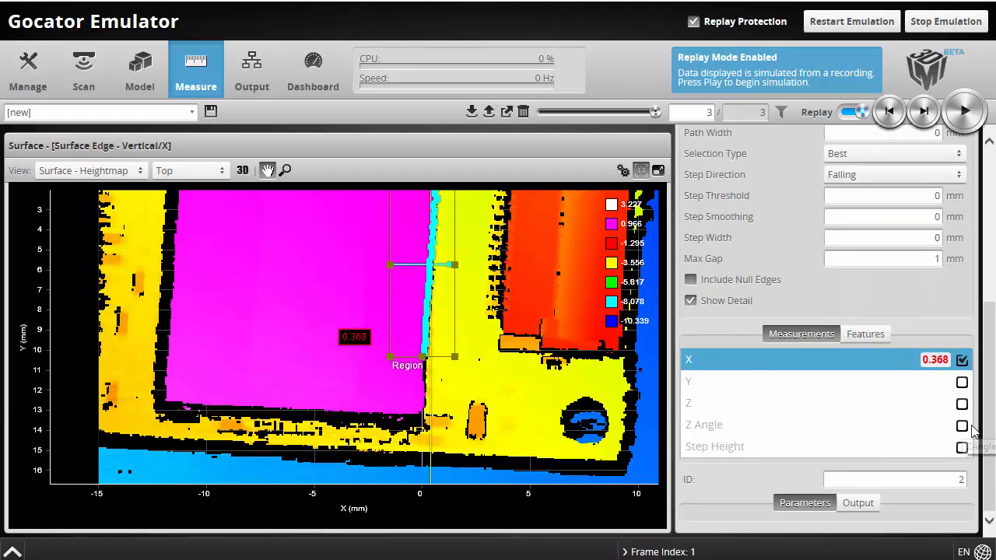
click(961, 425)
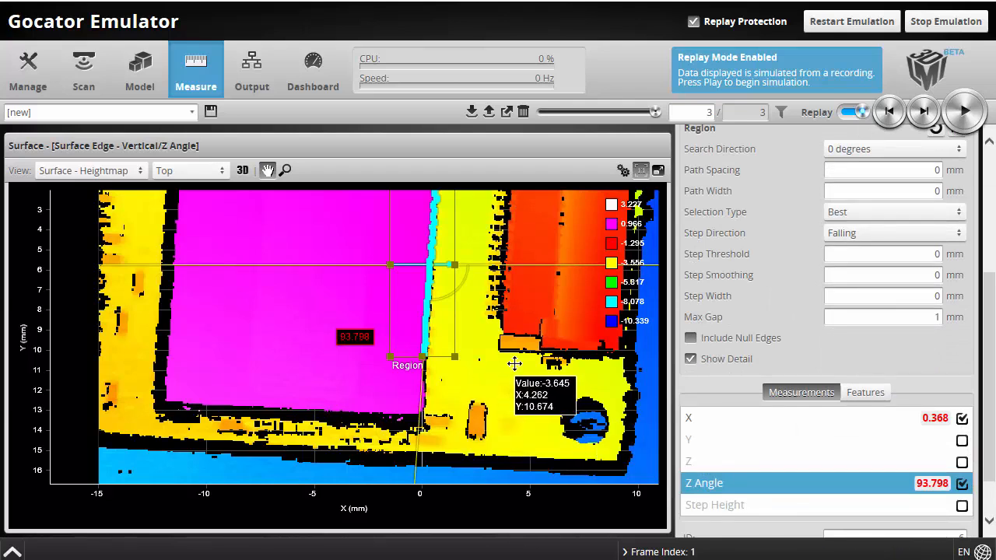
click(885, 115)
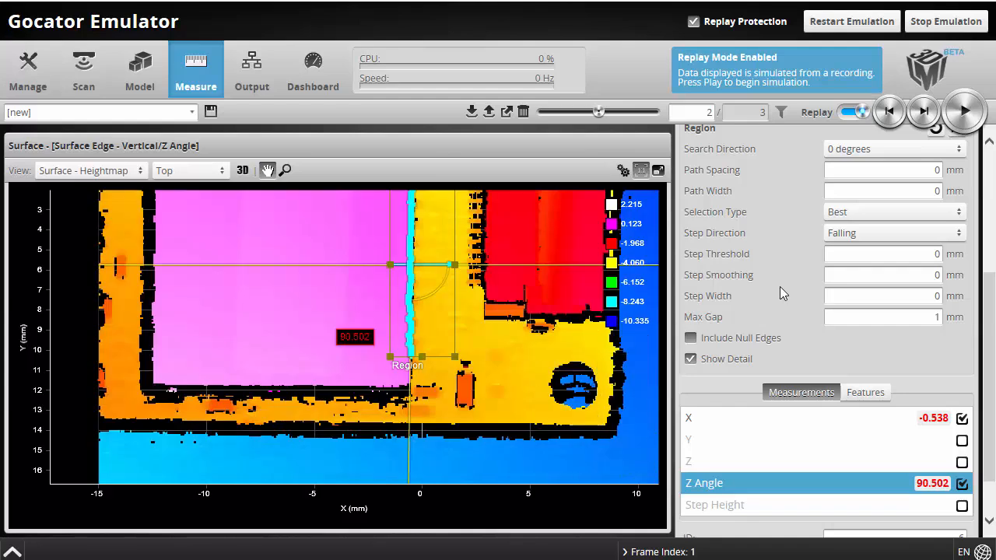
scroll(770, 289, up, 5)
click(731, 203)
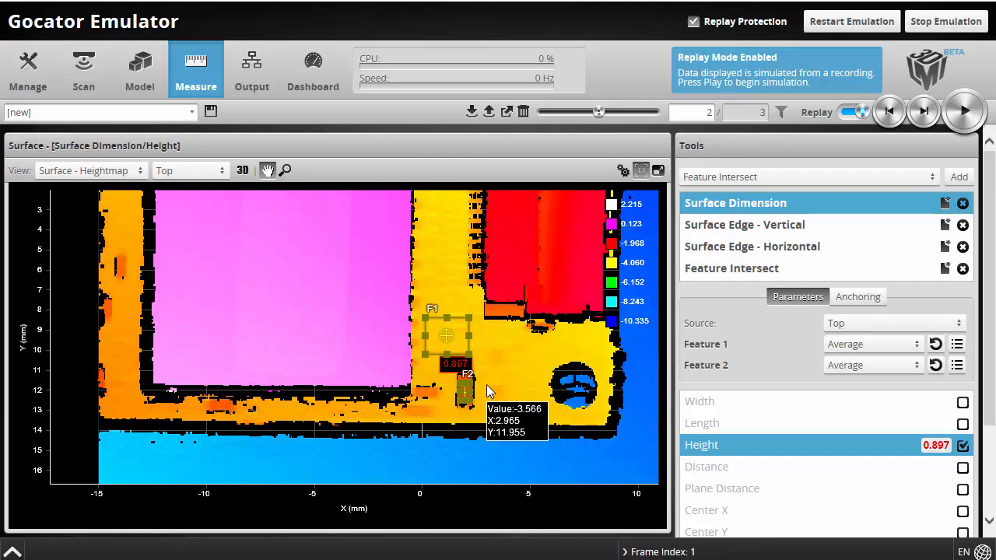
Anchor Surface Dimension's X and Y to Feature Intersect X/Y and Z angle to Surface Edge - Vertical/Z Angle
click(855, 296)
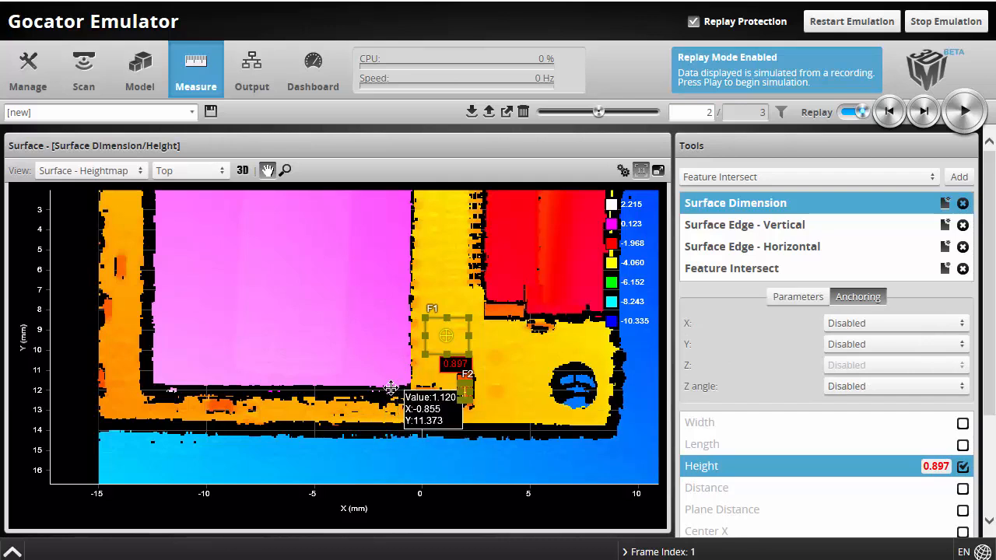
click(873, 323)
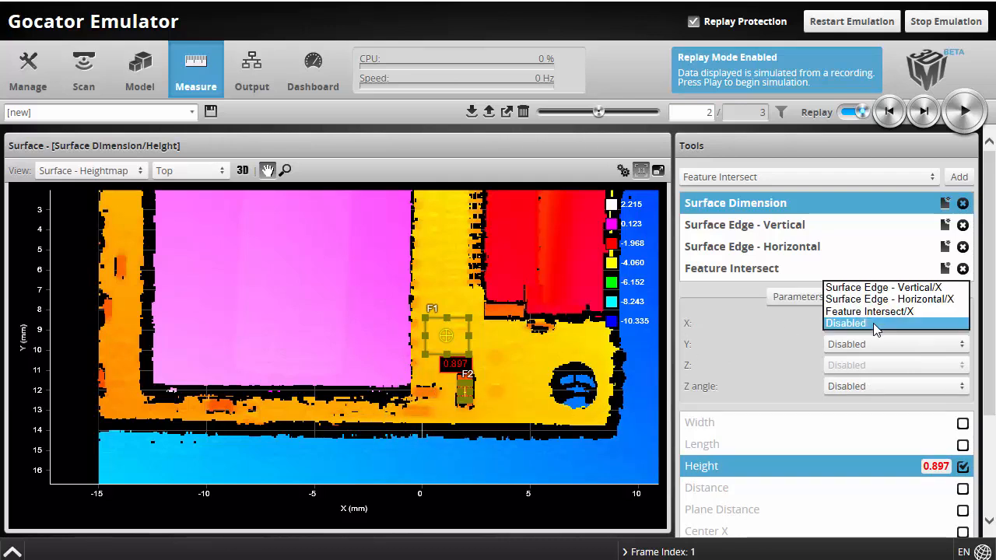
click(925, 289)
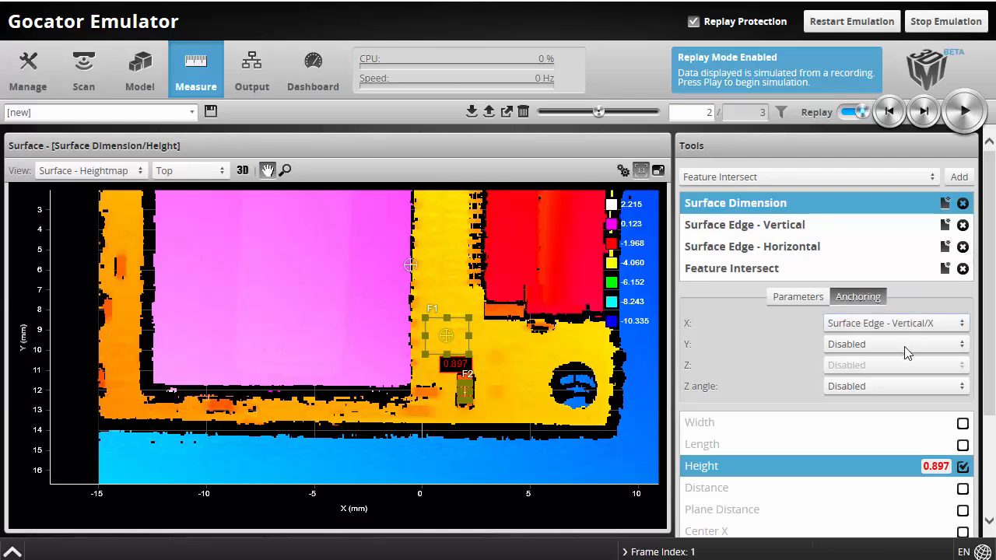
click(902, 323)
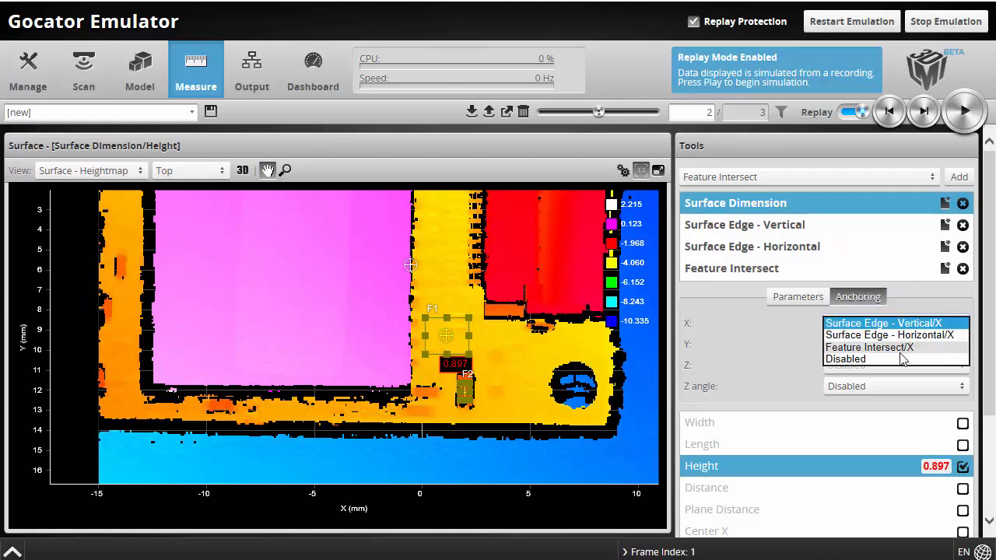
click(900, 347)
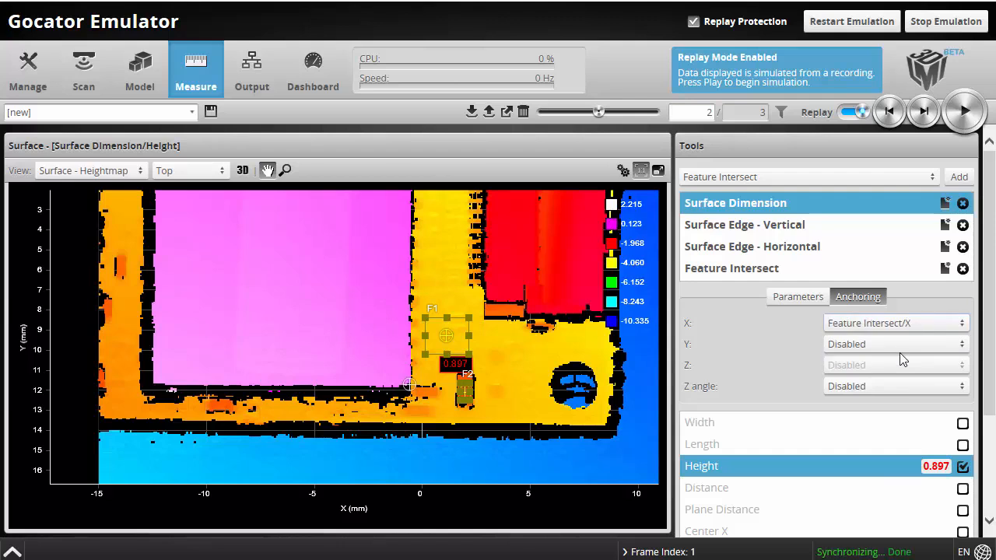
click(899, 353)
click(901, 330)
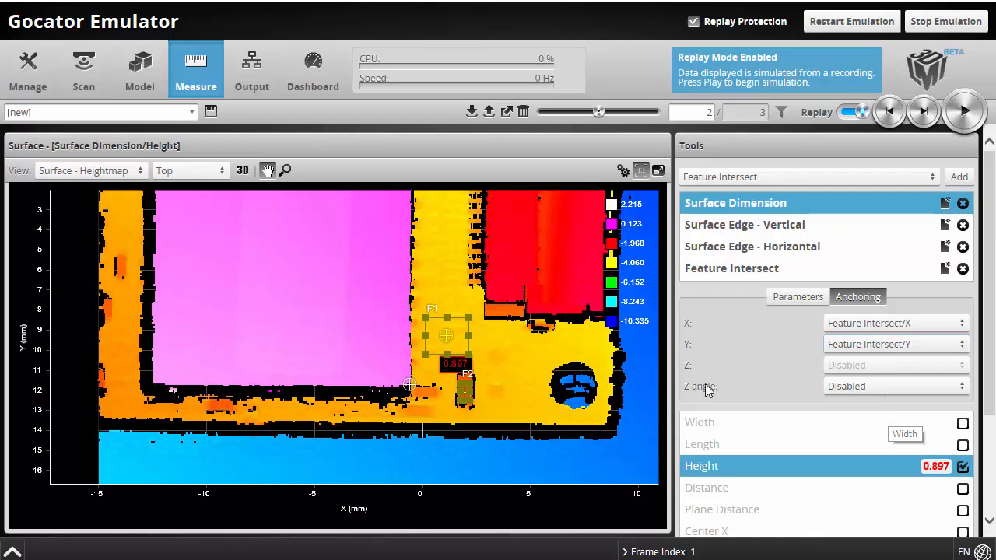
click(858, 387)
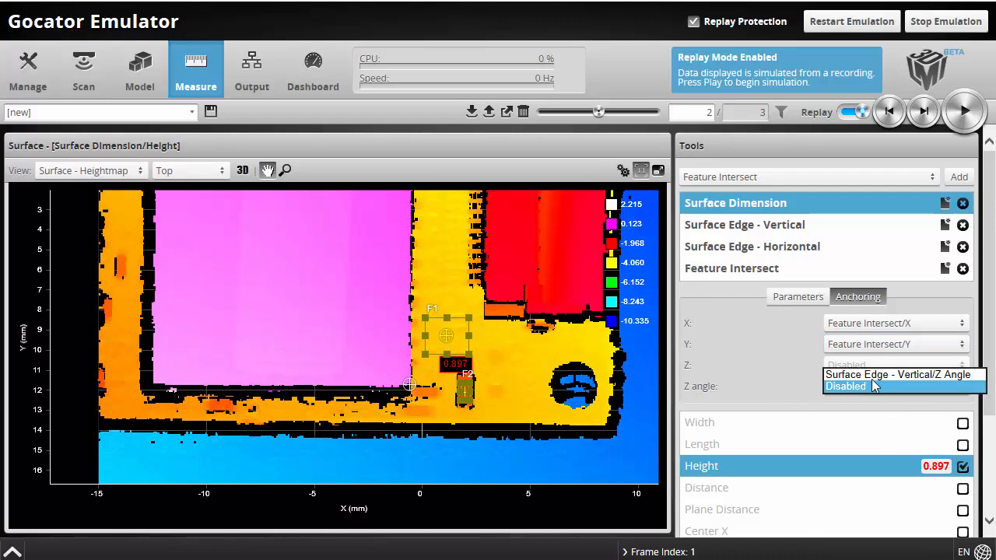
click(877, 375)
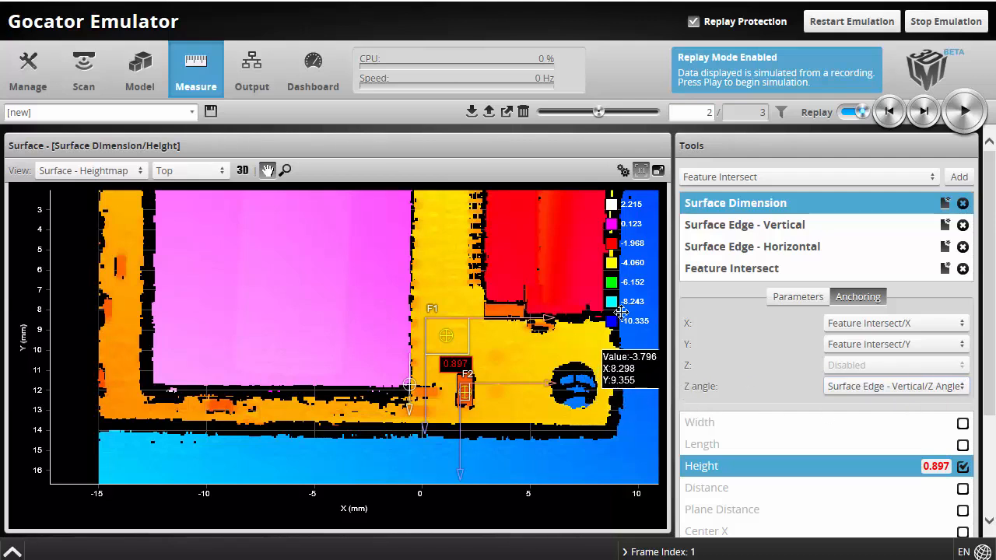
click(896, 113)
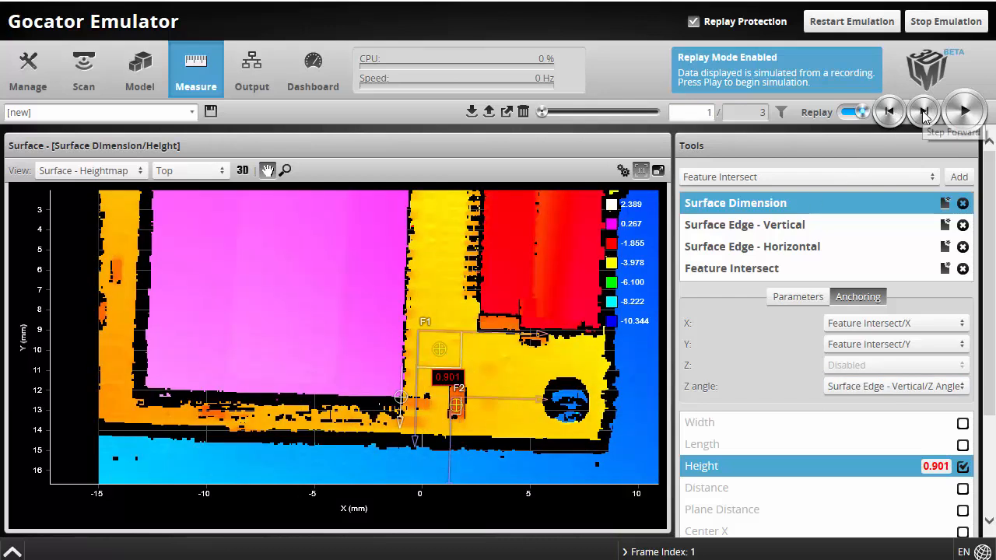
click(924, 113)
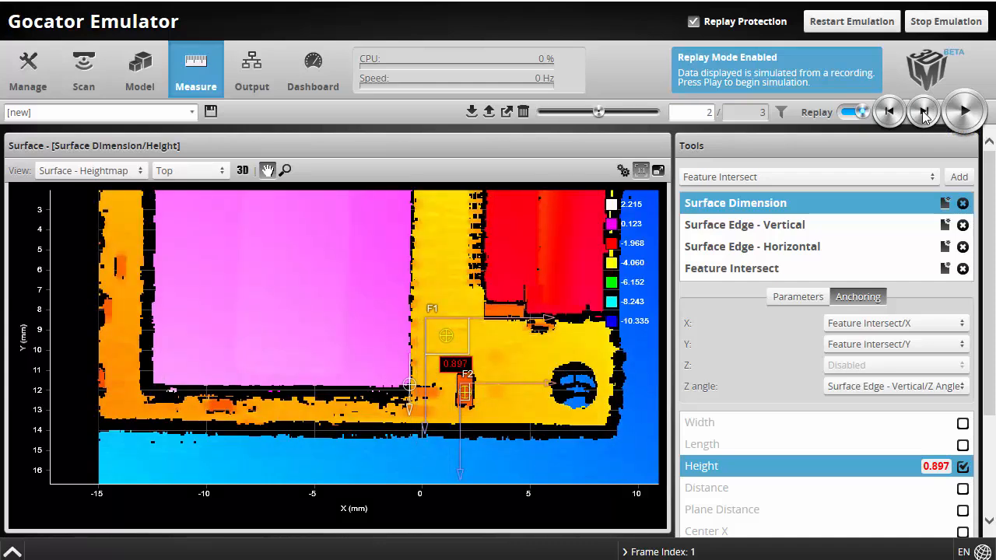
click(924, 112)
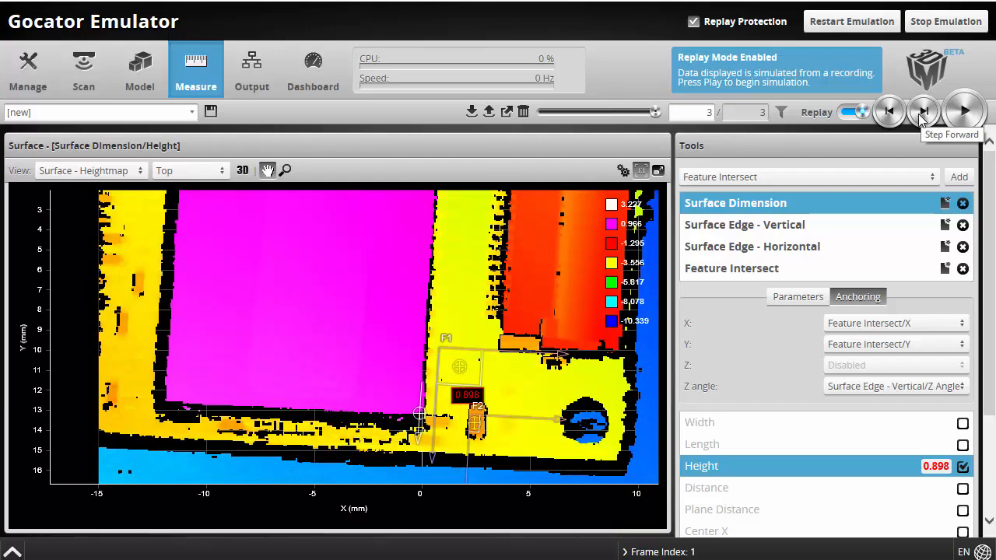
click(889, 112)
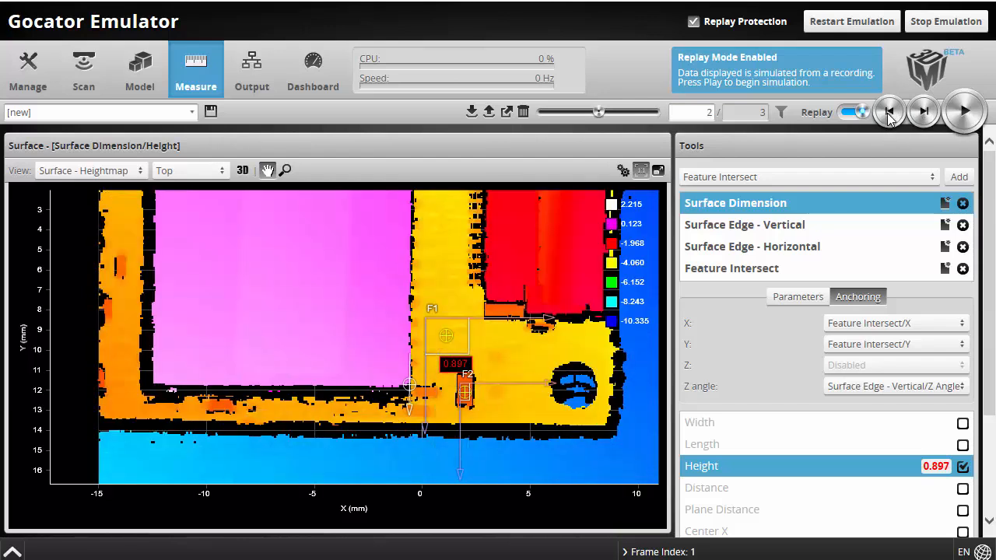
click(889, 113)
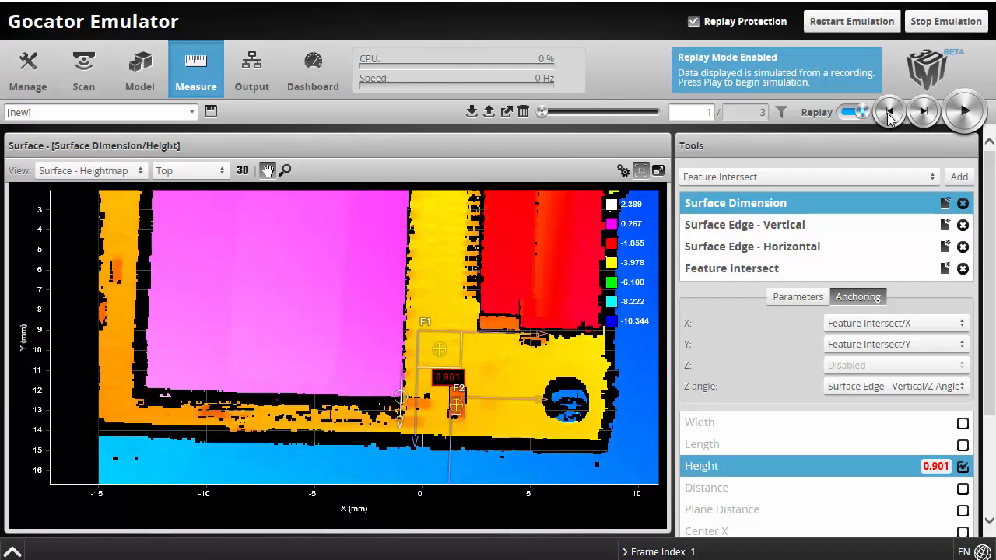
click(923, 113)
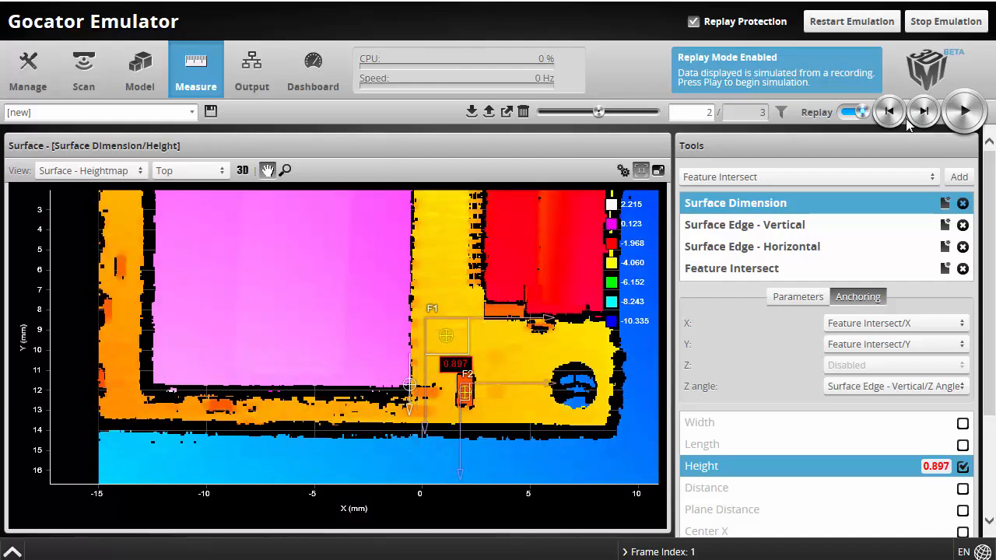
mouse_move(537, 347)
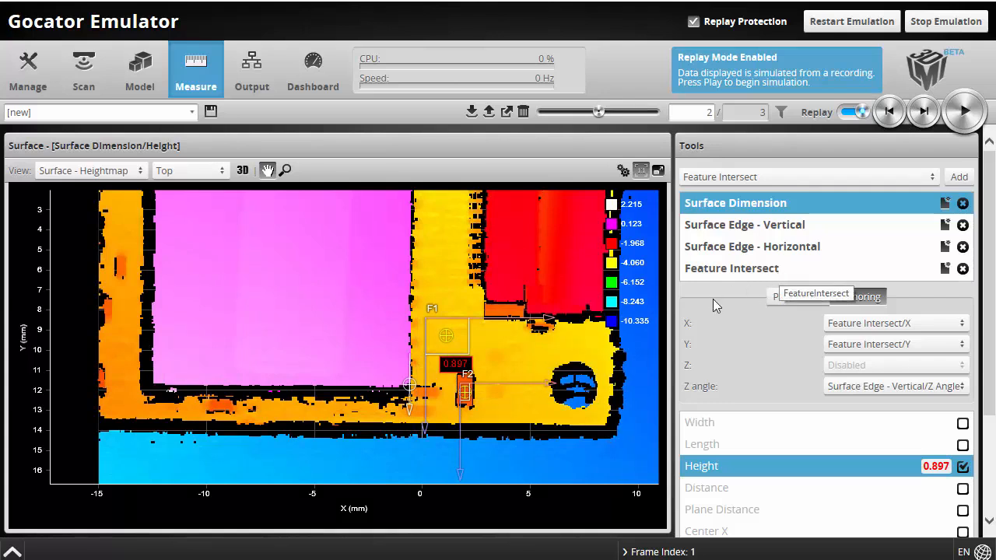
Add a Surface Hole tool from the tool type list
click(747, 180)
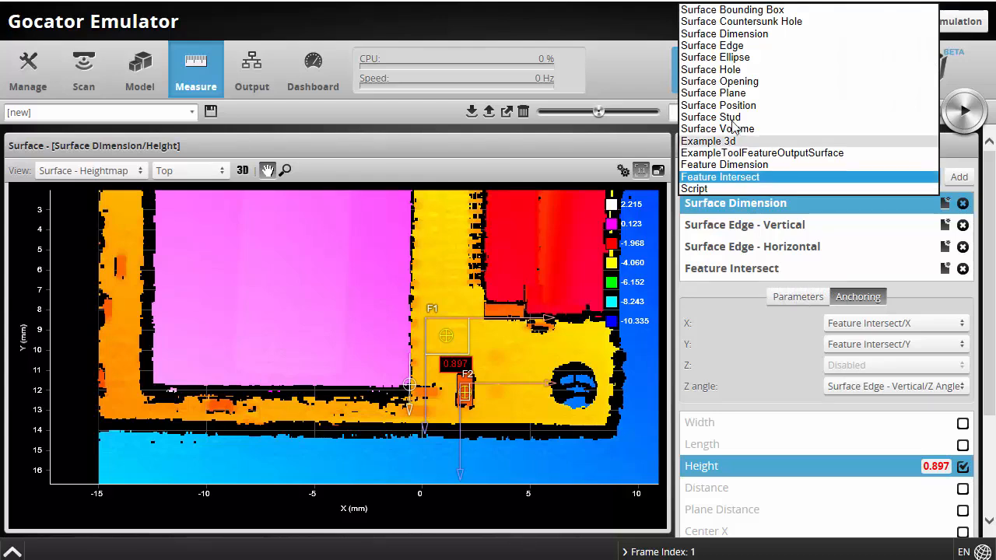
click(732, 71)
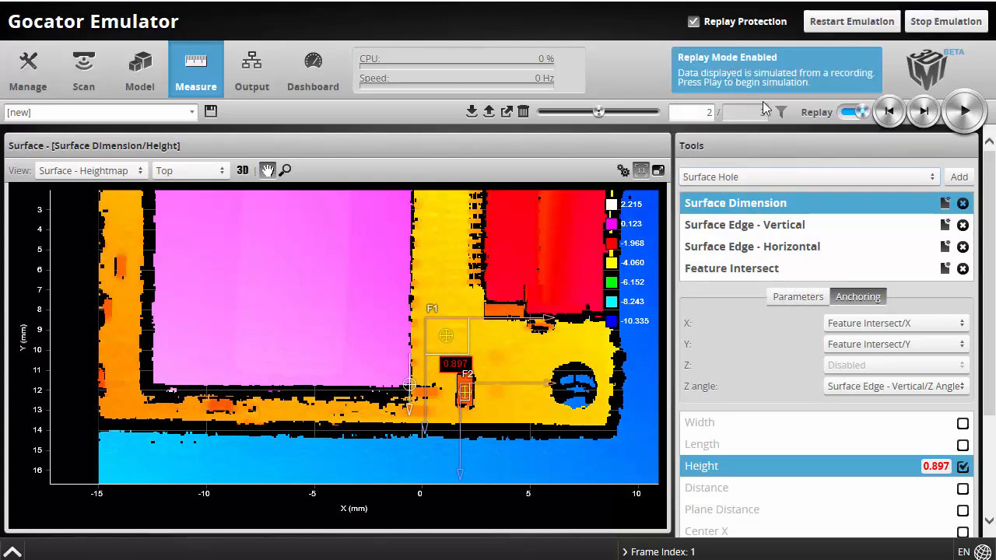
click(960, 177)
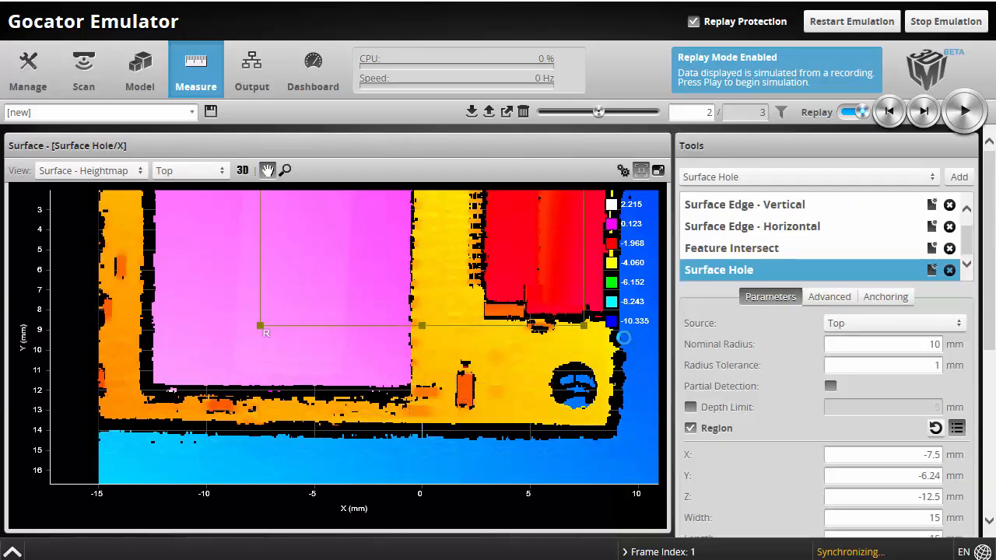
Fit the hole tool's region tightly around the lower-right round hole and set Nominal Radius to 1.5 mm
drag(259, 328, 470, 230)
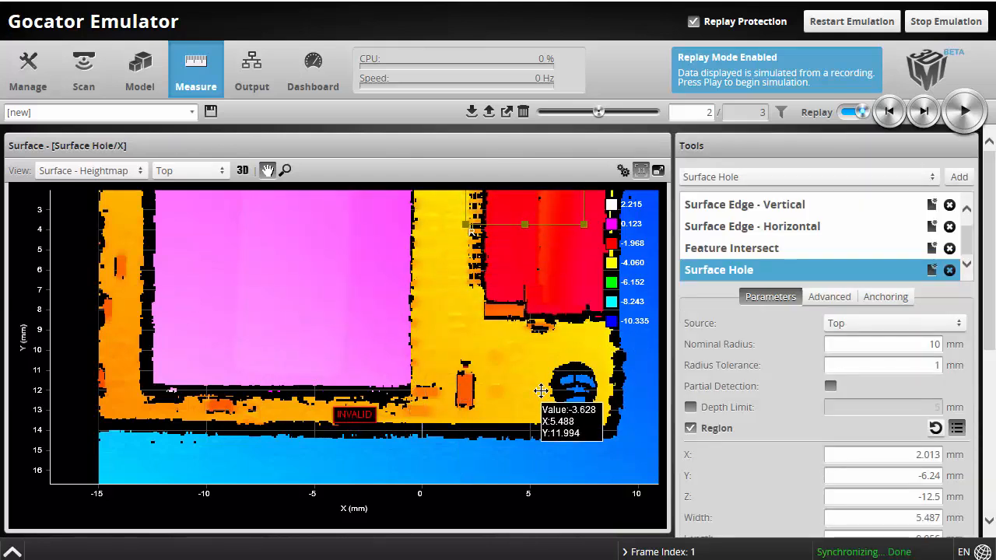
drag(537, 205, 555, 398)
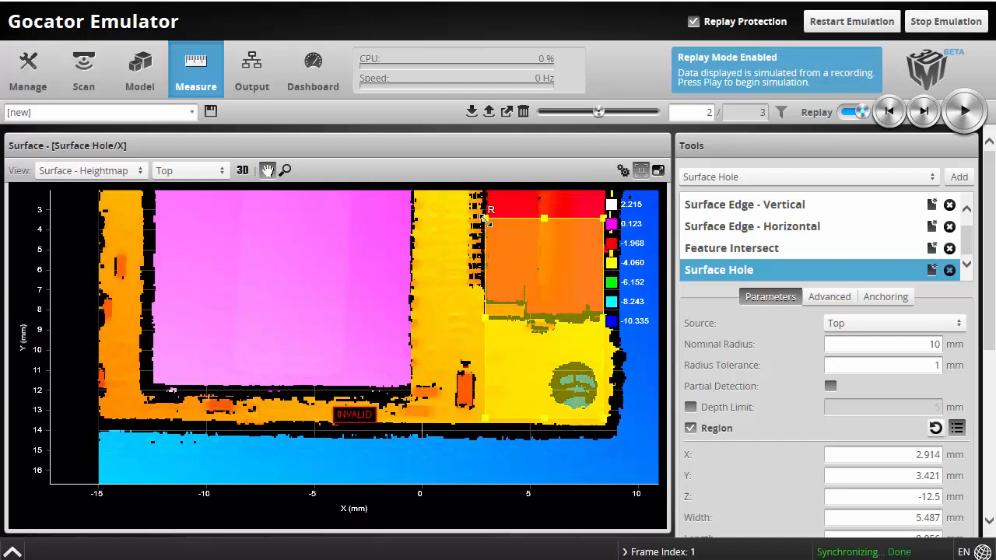
drag(490, 218, 539, 352)
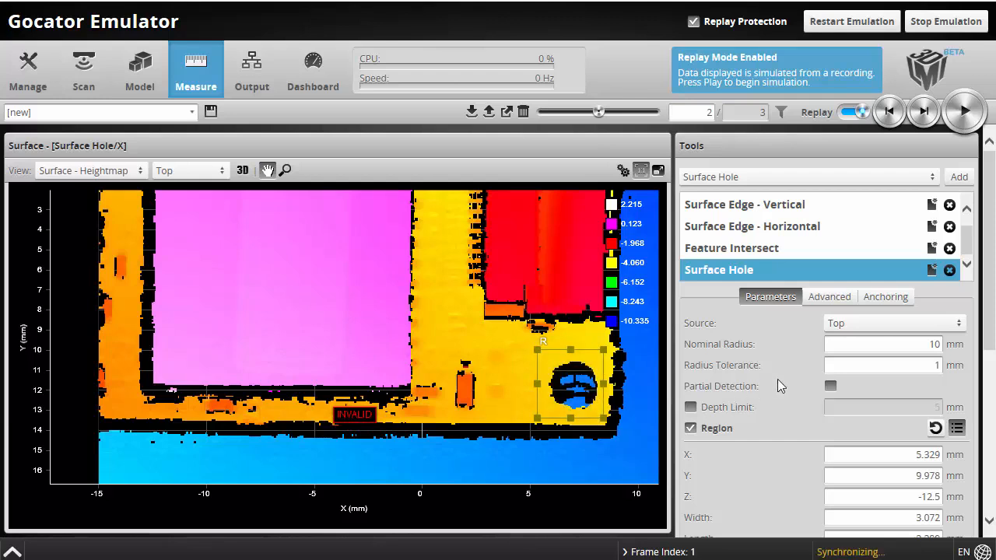
double_click(887, 347)
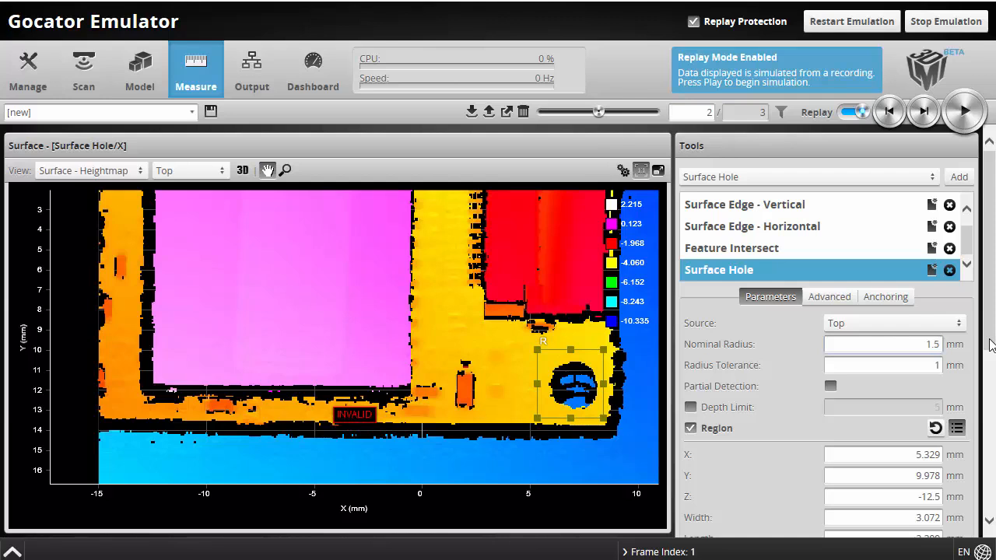
key(Tab)
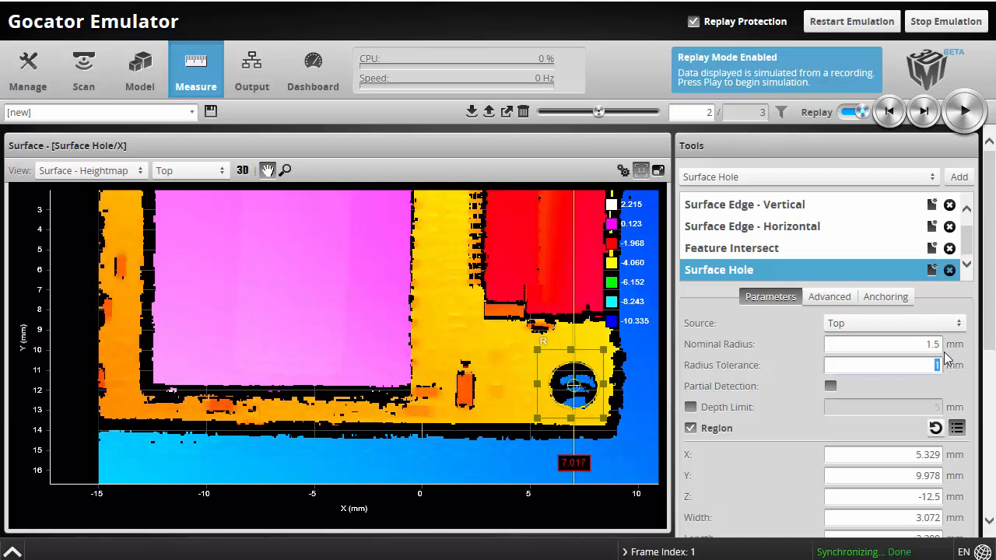
click(873, 300)
Anchor the Surface Hole tool's X and Y to the Feature Intersect point
click(856, 322)
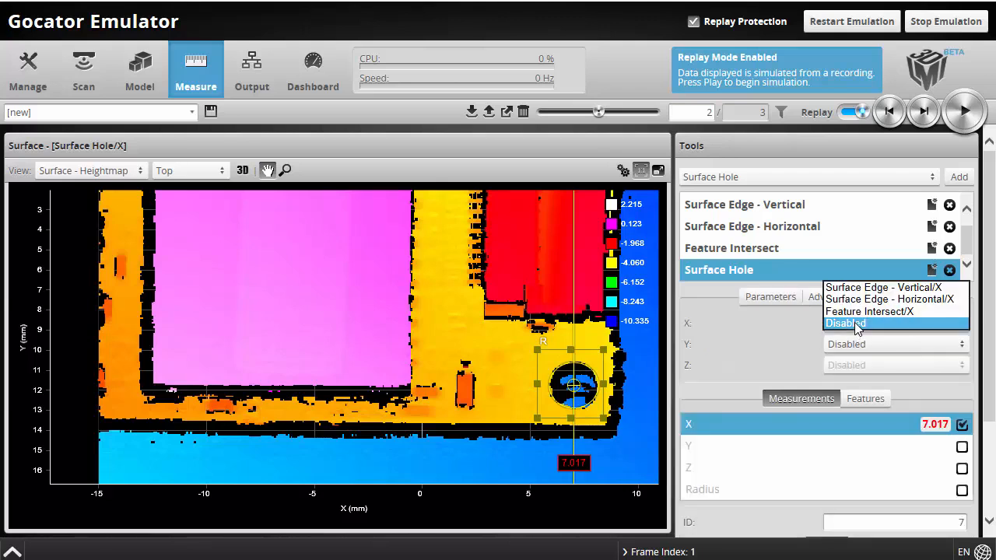
click(872, 288)
click(876, 344)
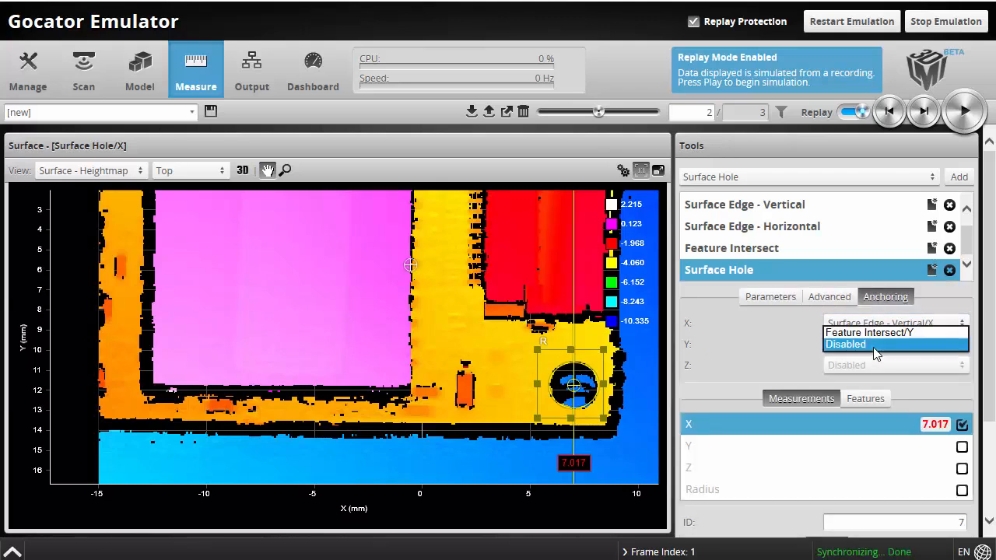
click(878, 334)
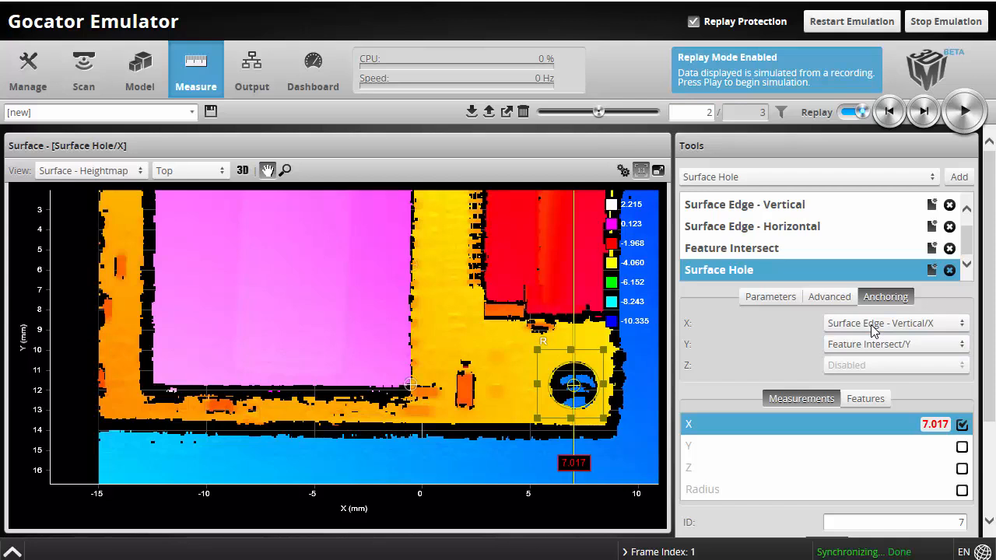
click(871, 325)
click(866, 345)
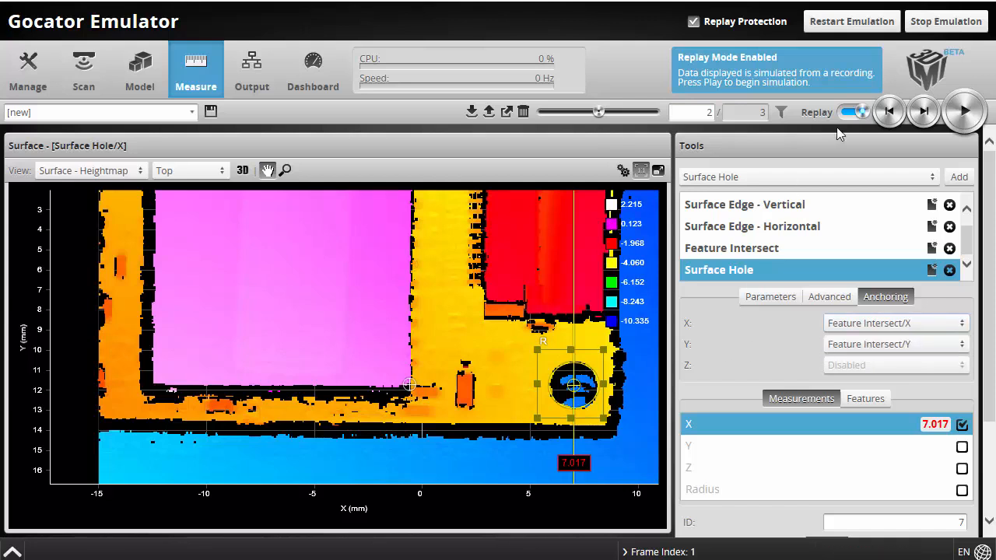
Cycle replay frames 1 to 3 and back to frame 2, checking the hole X value of 7.017
click(890, 113)
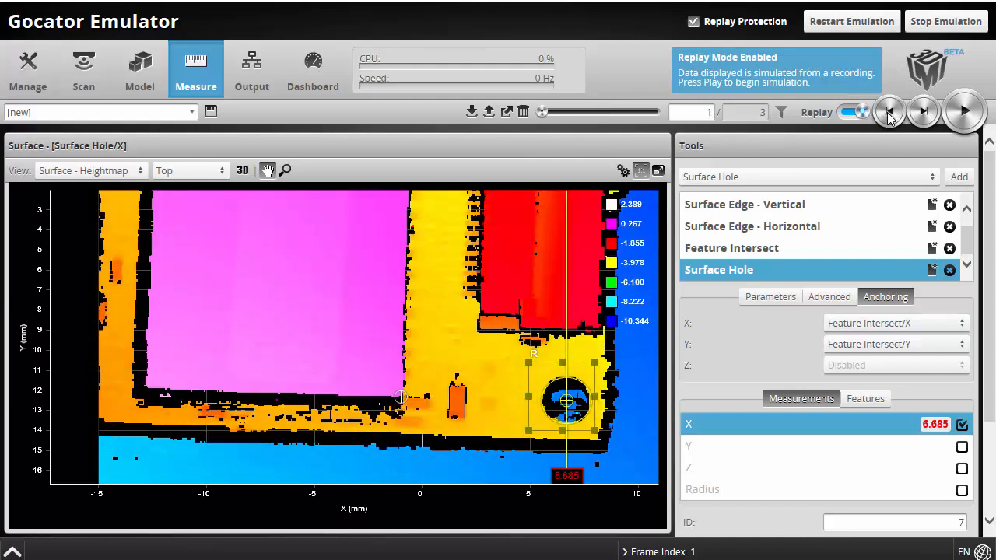
click(925, 113)
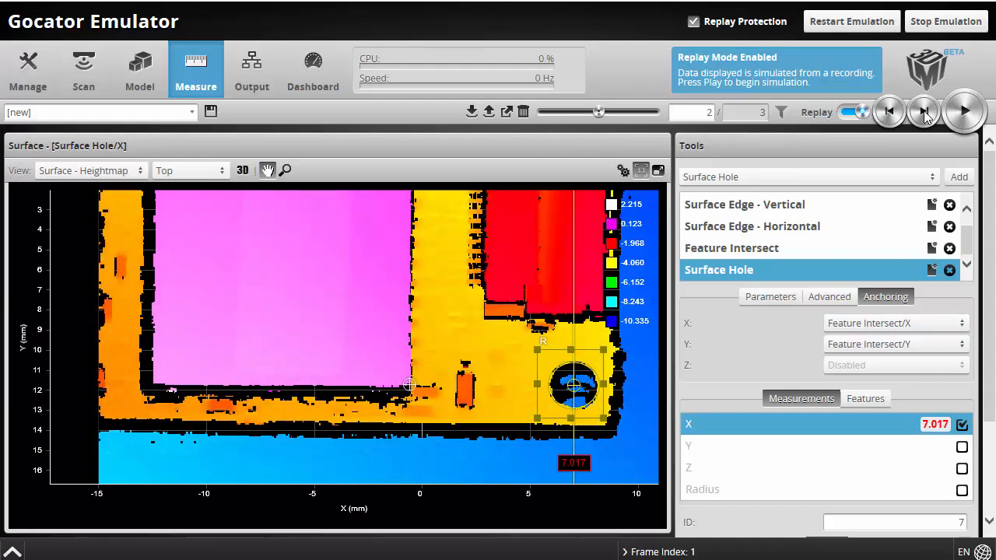
click(924, 113)
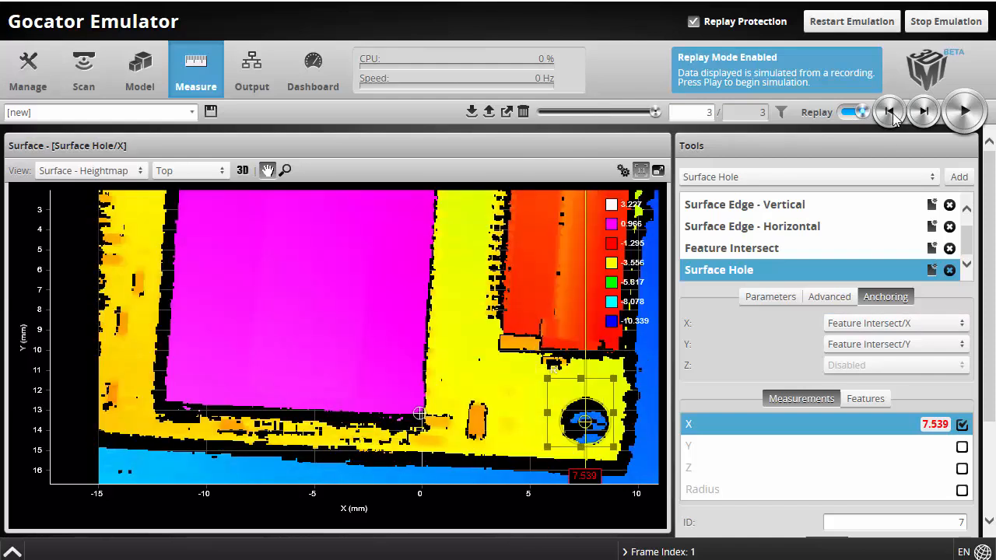
click(892, 114)
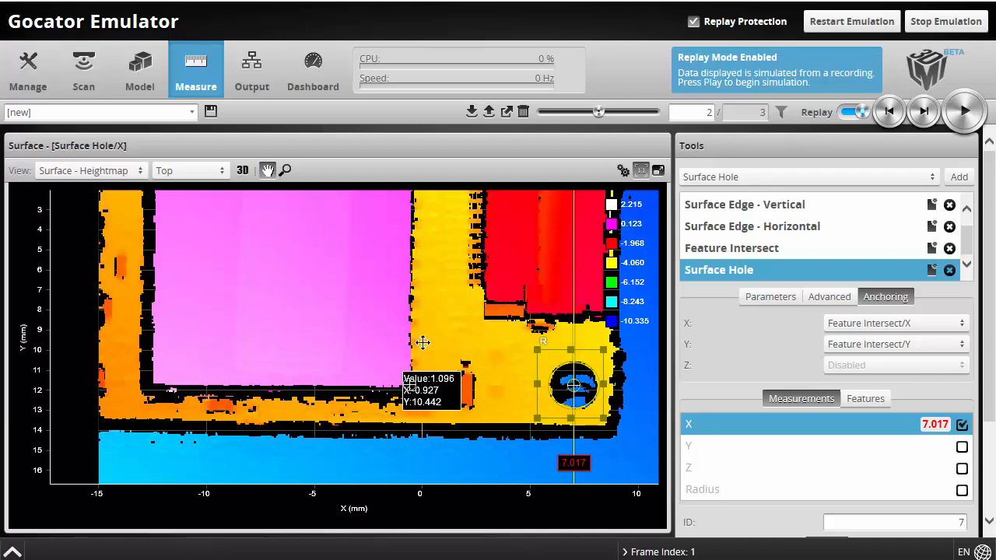
click(766, 179)
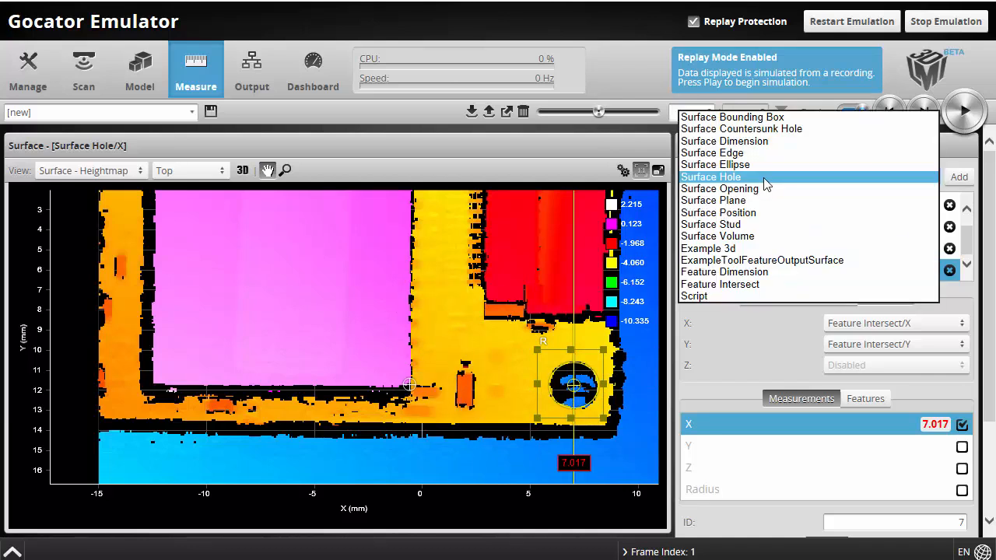
Add a Feature Dimension tool with Feature Surface Edge - Vertical/Edge Line and Reference Point Surface Hole/Center Point
click(737, 272)
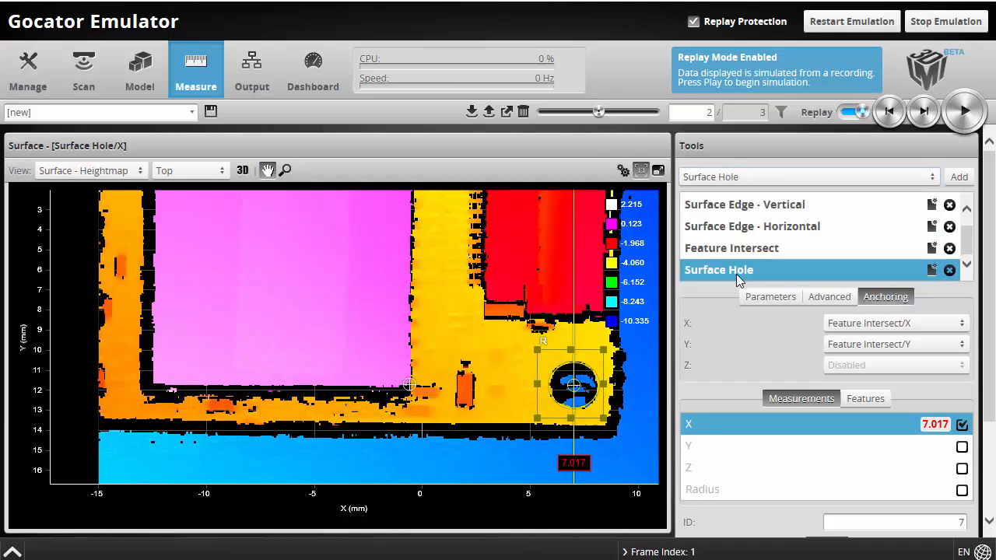
click(960, 178)
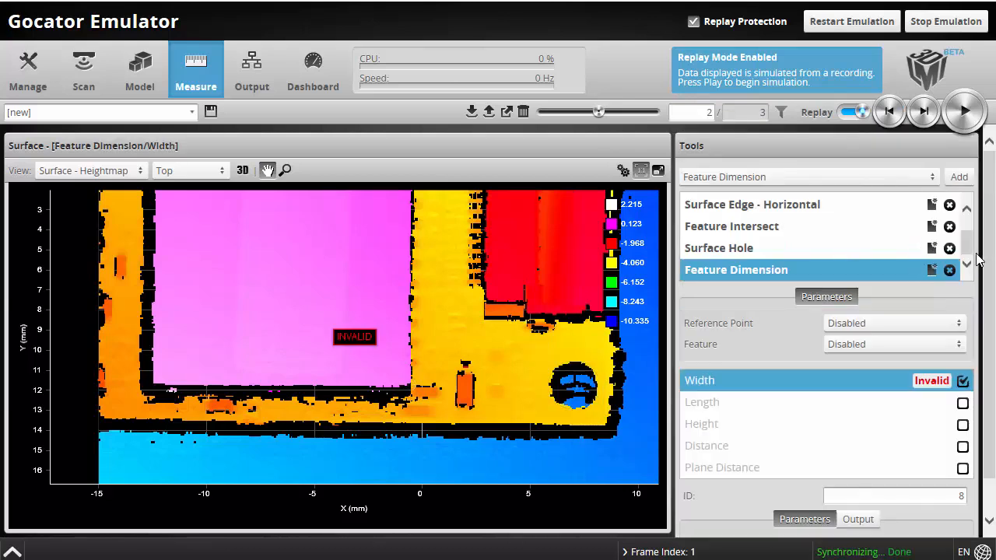
click(849, 346)
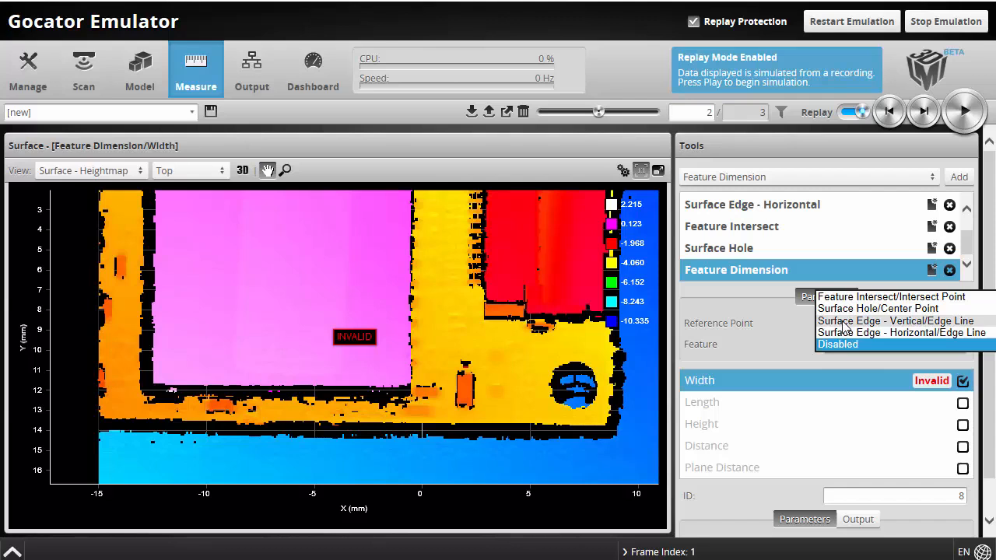
click(843, 325)
click(847, 326)
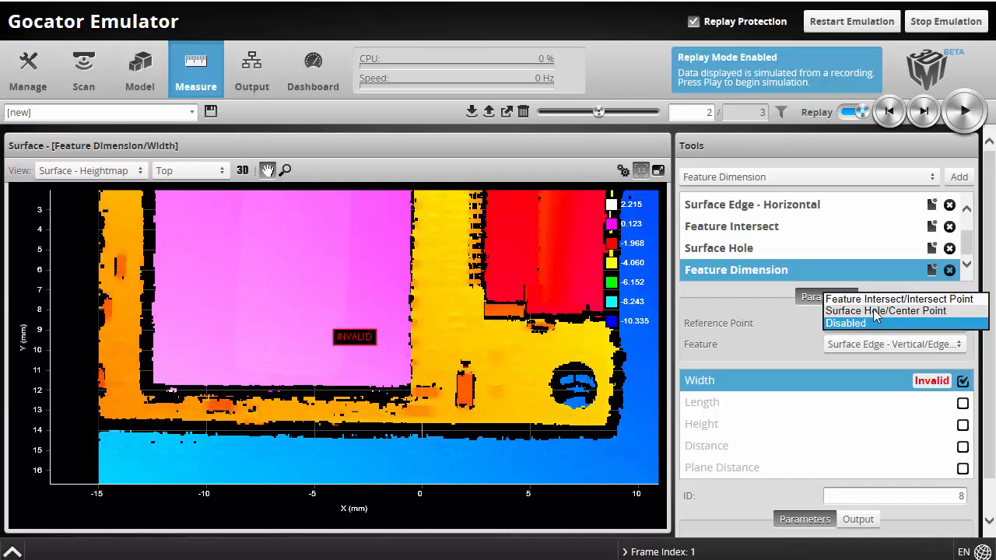
click(874, 311)
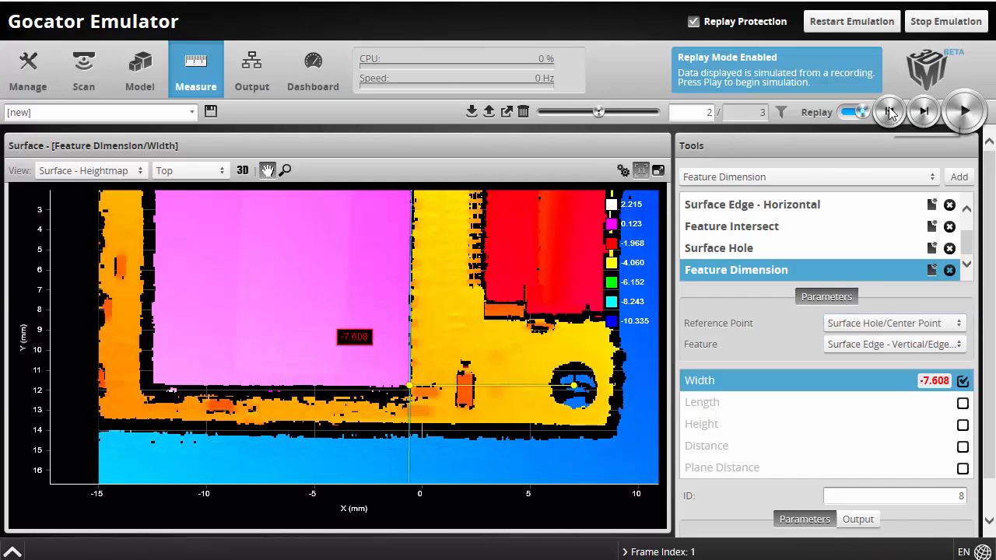
Step between replay frames 1 and 2 to check the Width reading of -7.608
click(889, 112)
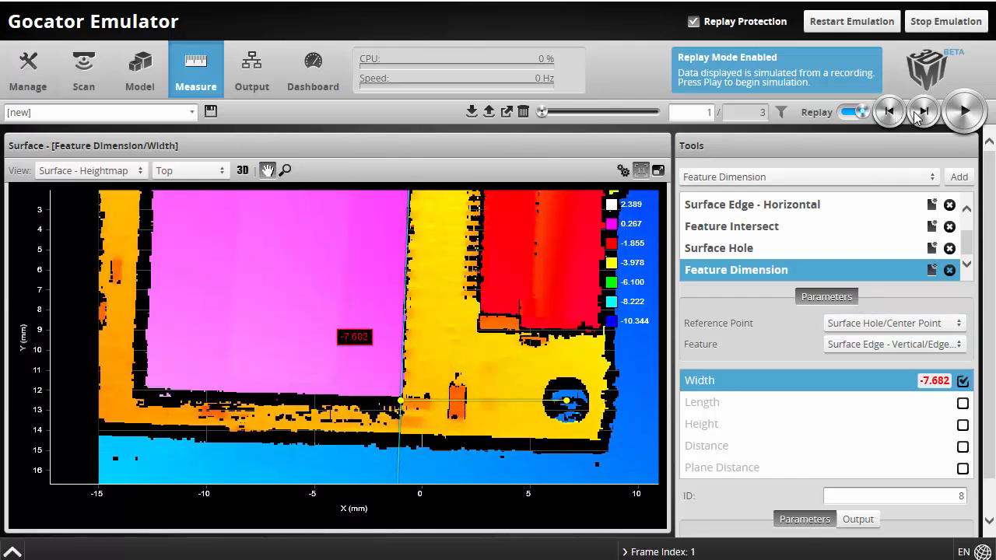
click(924, 112)
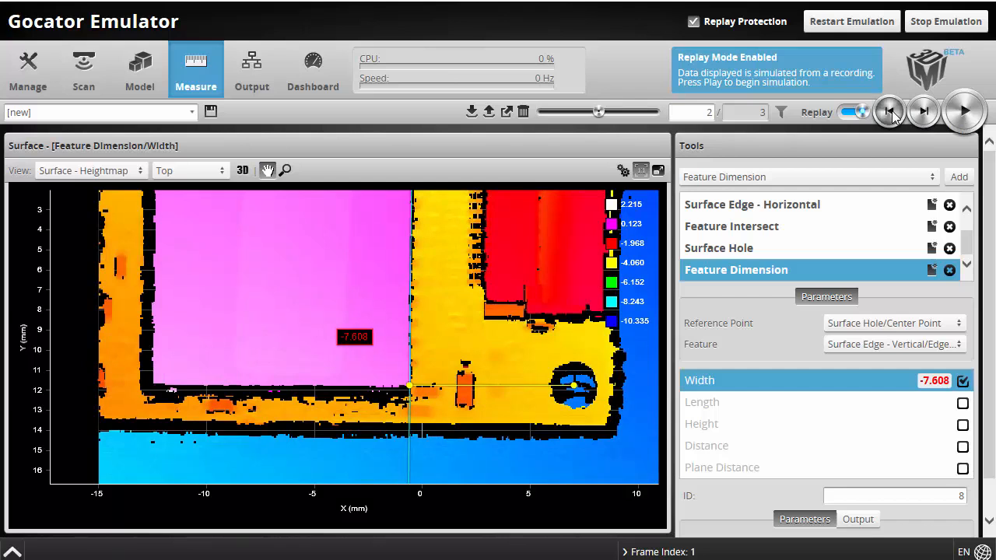
click(891, 113)
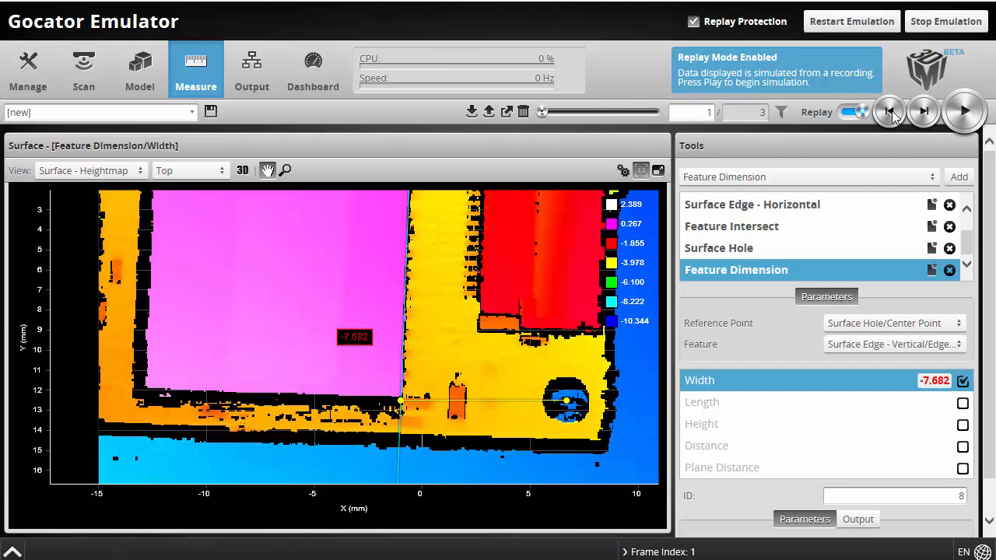
Switch the Feature Dimension output from Width to Plane Distance and step through replay frames 2 and 3
click(964, 469)
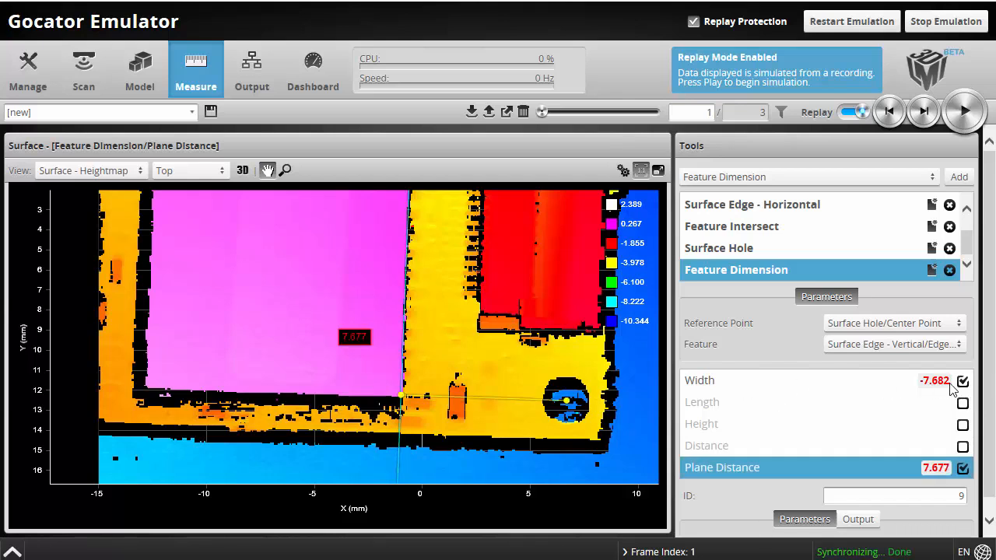
click(964, 382)
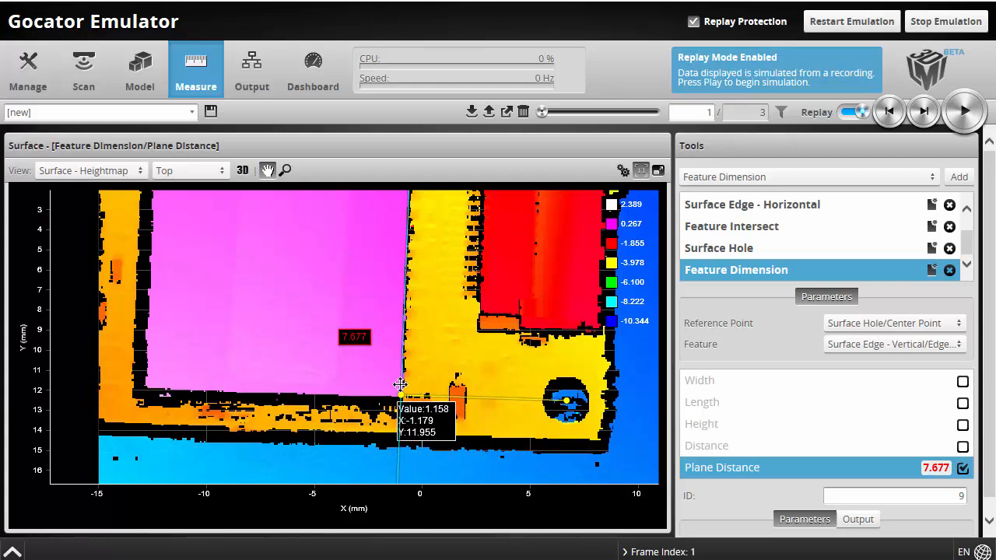
click(920, 113)
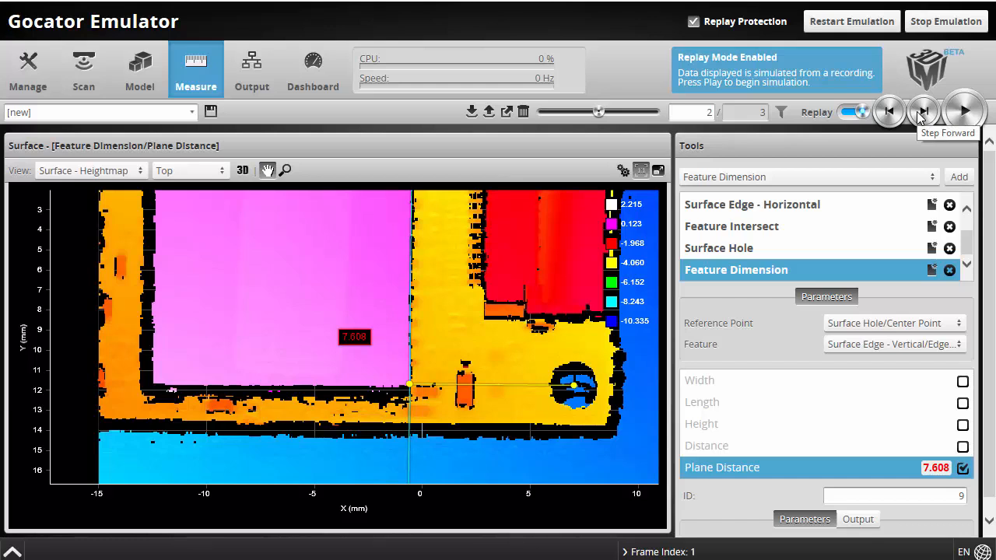
click(921, 113)
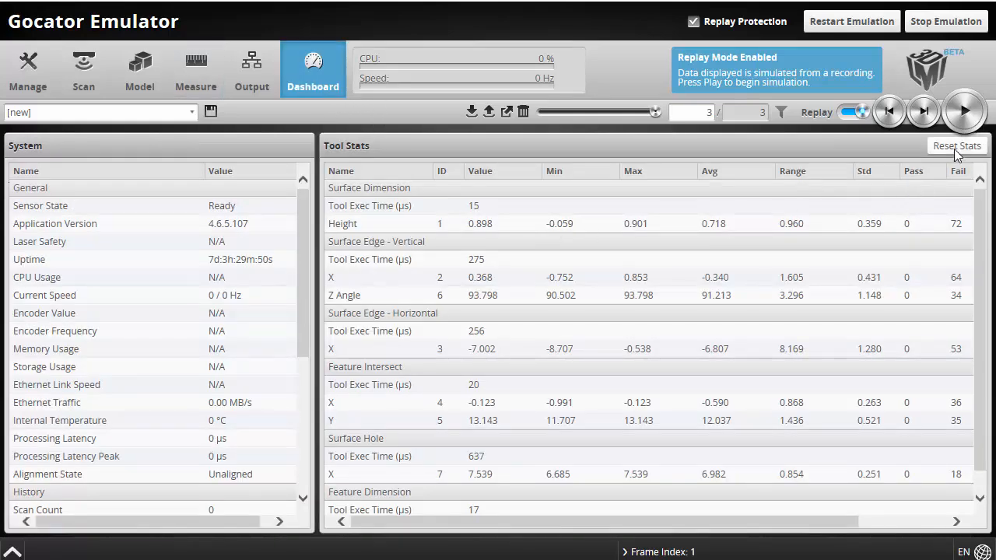
Reset the tool statistics and replay all three frames to gather fresh results
click(955, 148)
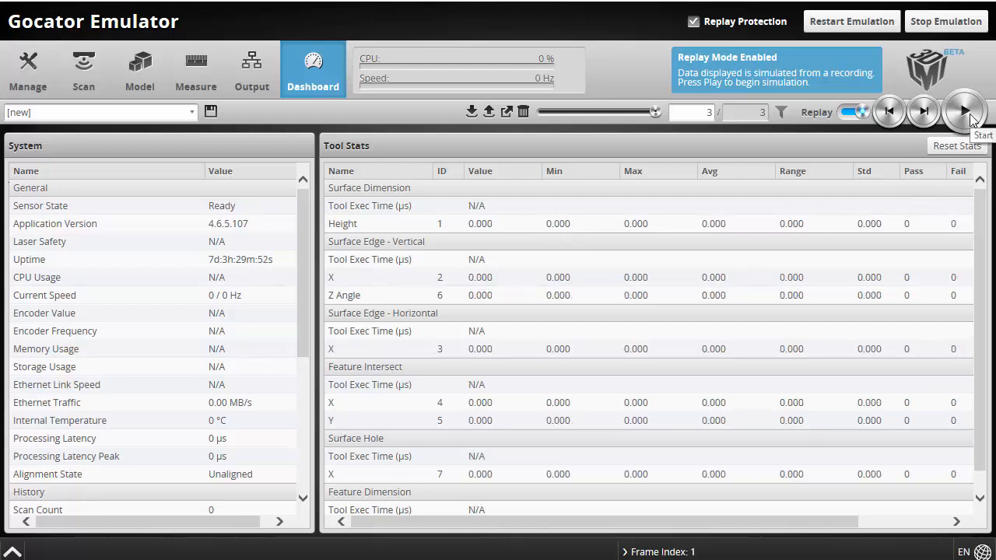
click(968, 115)
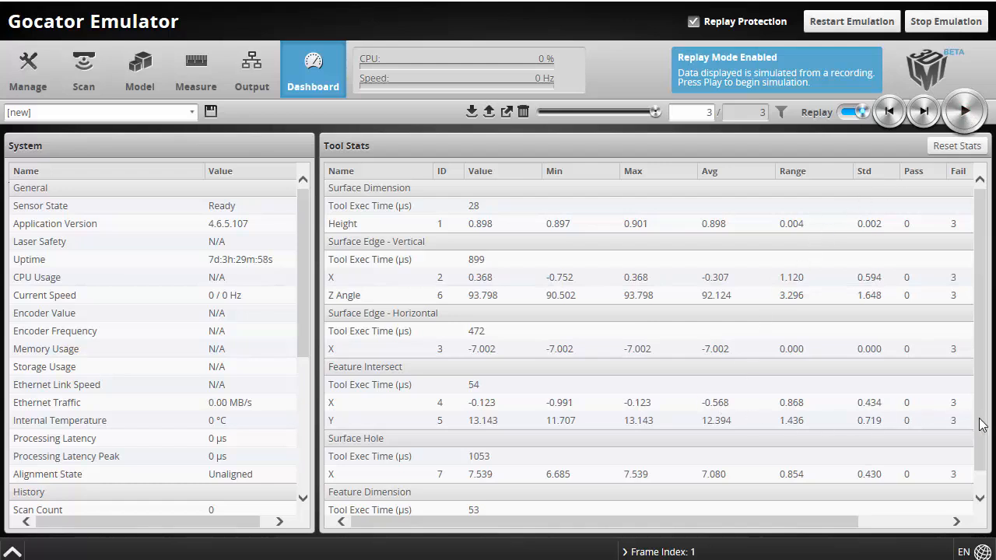
scroll(971, 476, down, 1)
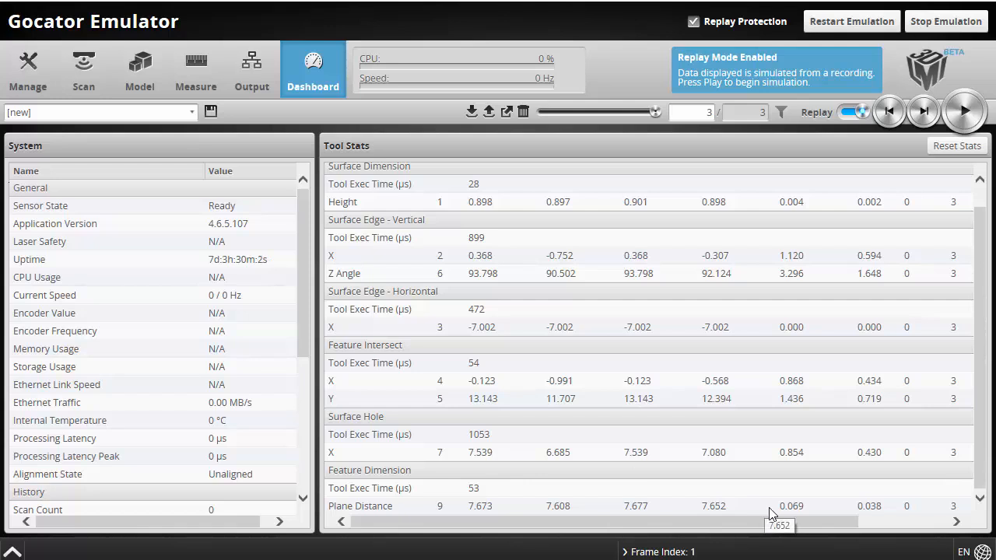
scroll(976, 421, up, 1)
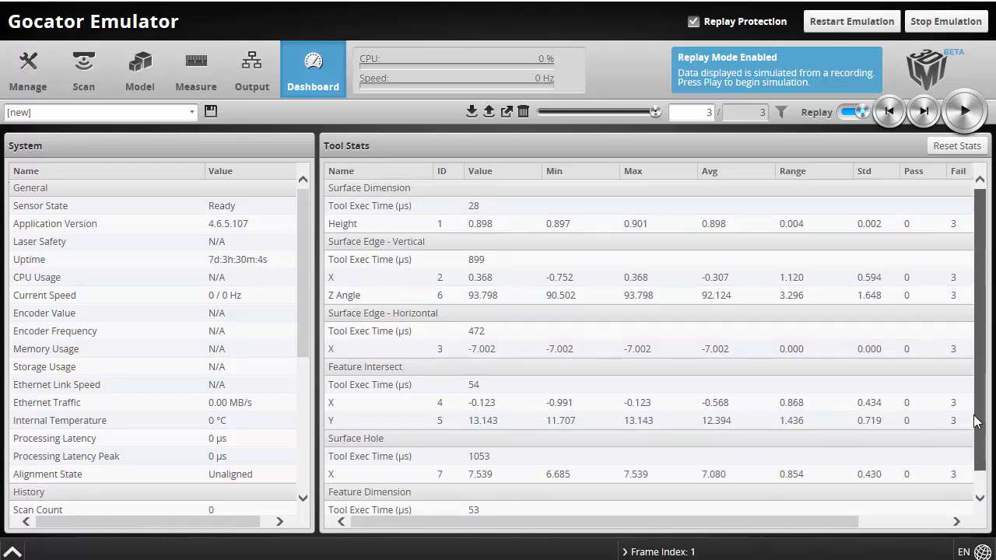
scroll(978, 448, down, 1)
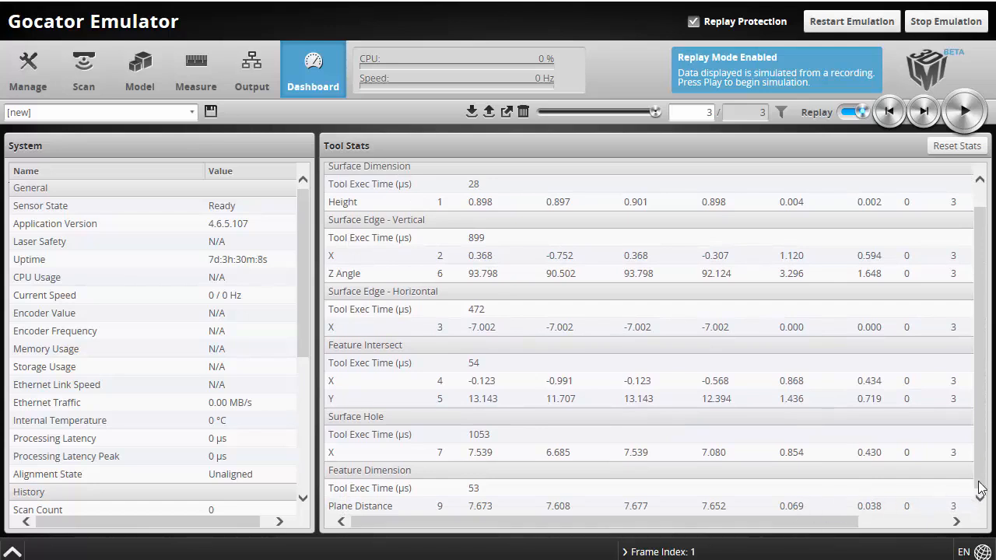
Check the Height measurement's row in the Tool Stats table, then return to Measure
drag(986, 482, 971, 450)
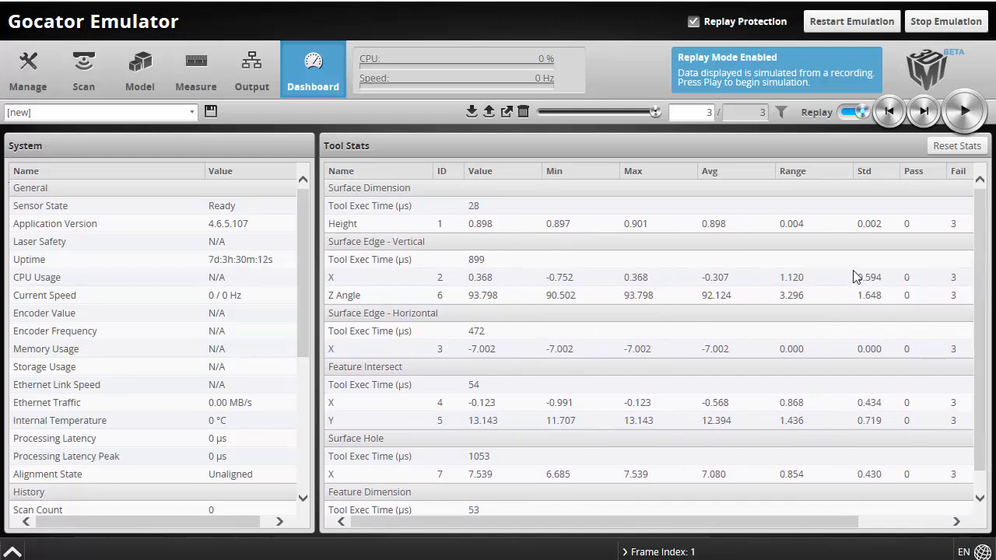
click(795, 226)
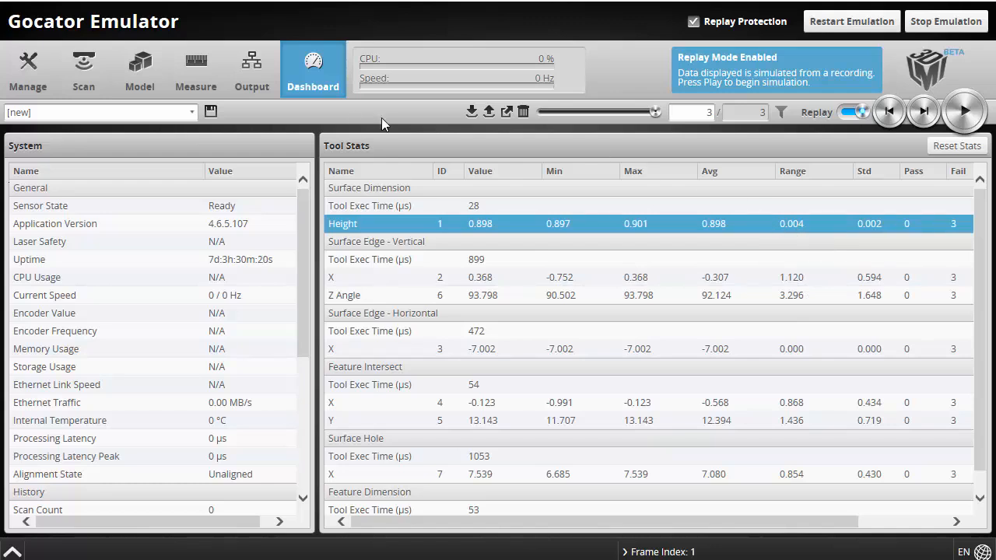
click(205, 71)
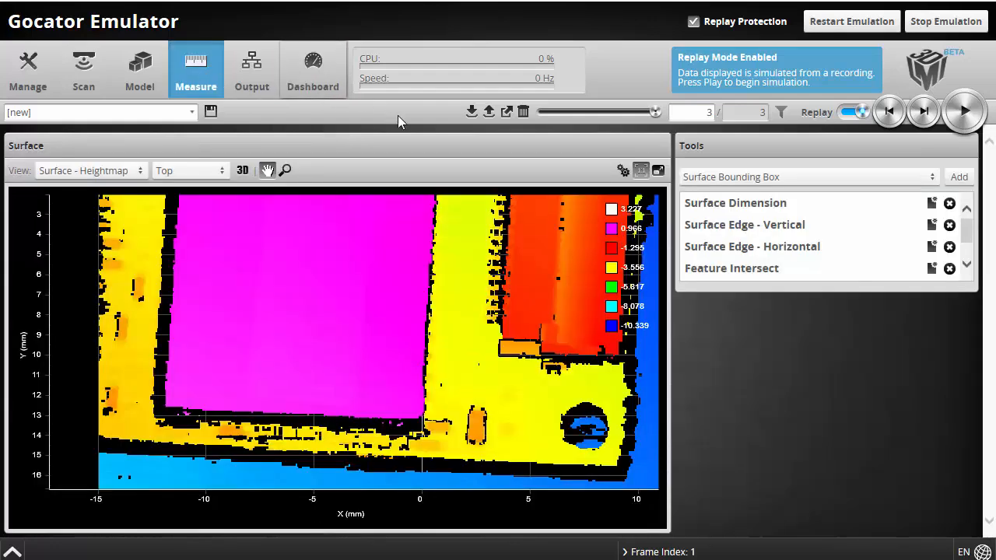
Inspect the Surface Edge - Vertical tool's Features tab showing its Edge Line output
click(753, 233)
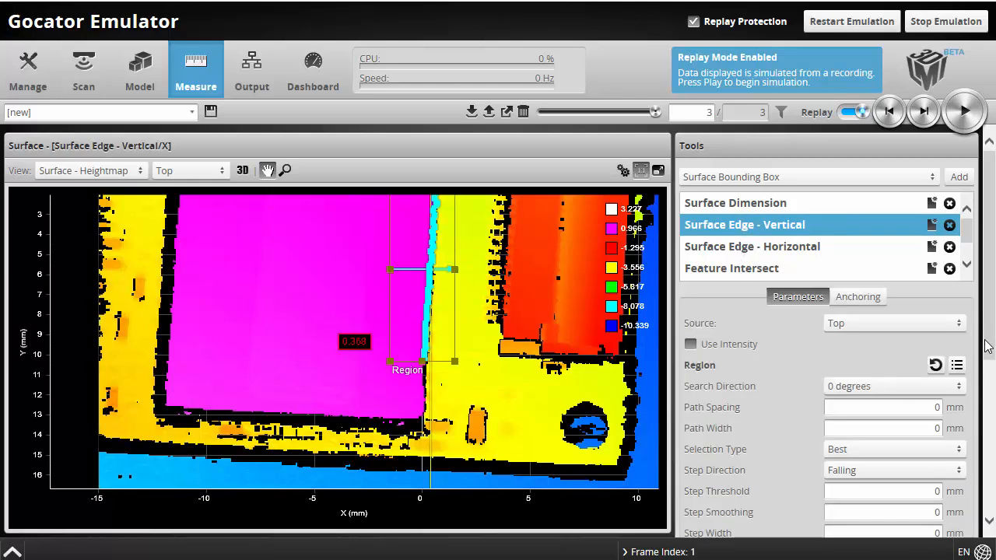
scroll(987, 346, down, 5)
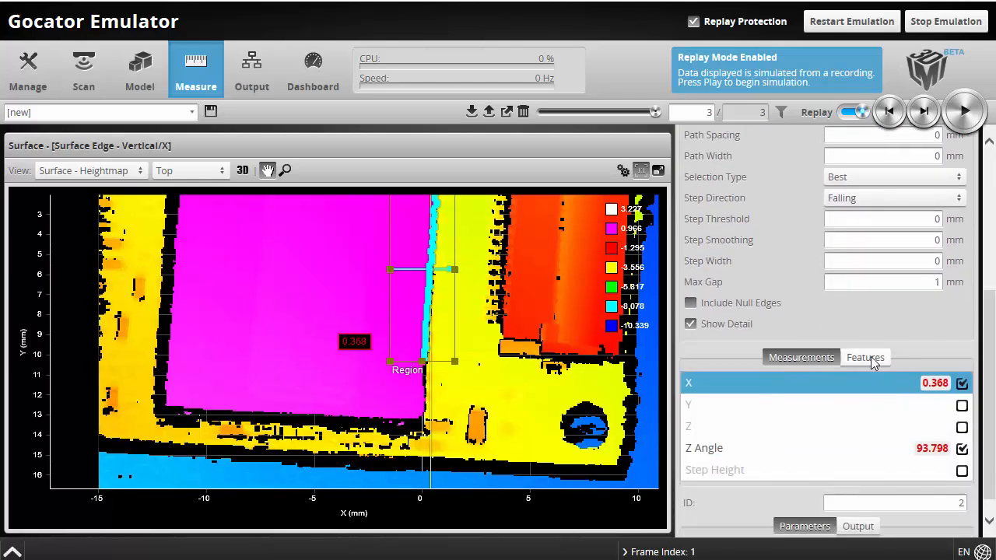
click(870, 359)
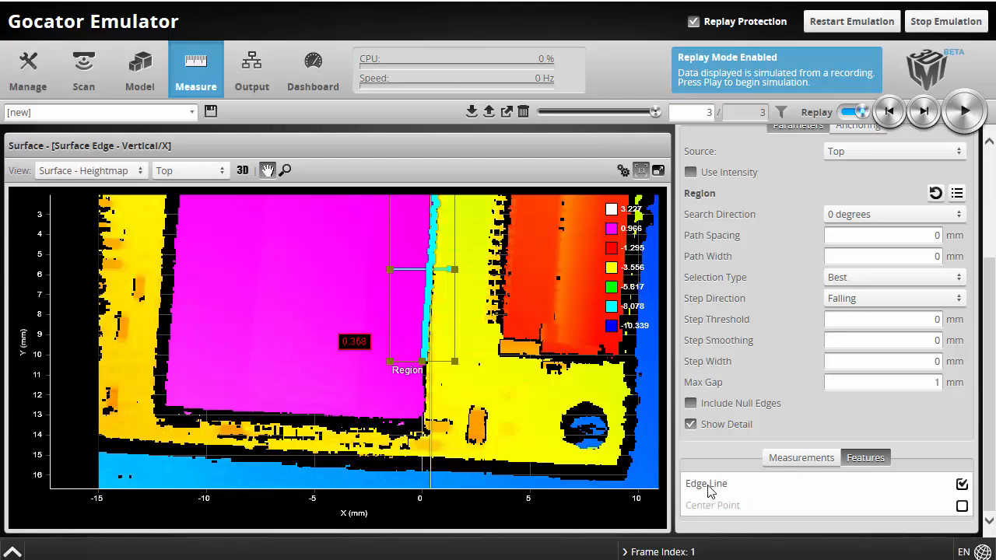
scroll(990, 491, up, 5)
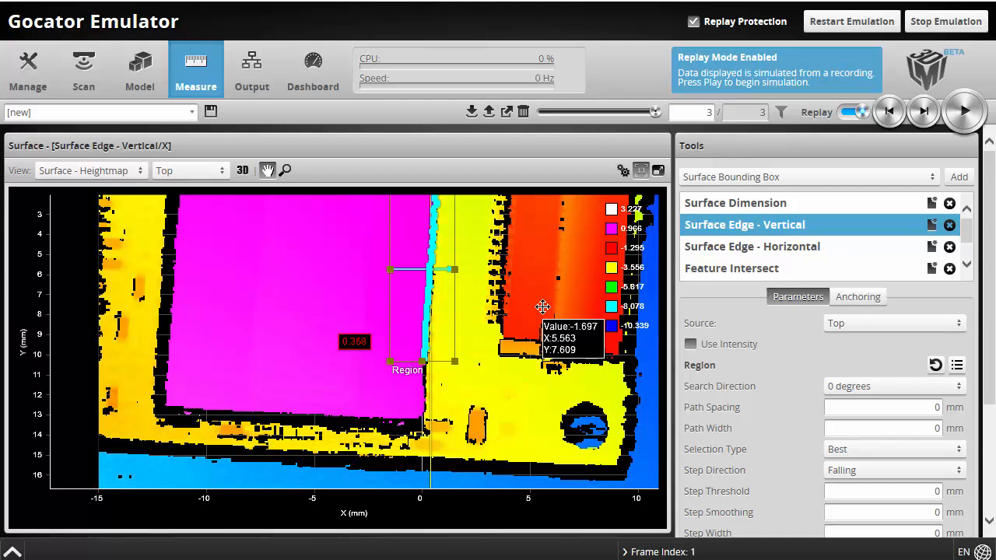
Review the Feature Intersect tool's lines and X/Y results, then select Feature Dimension
click(725, 273)
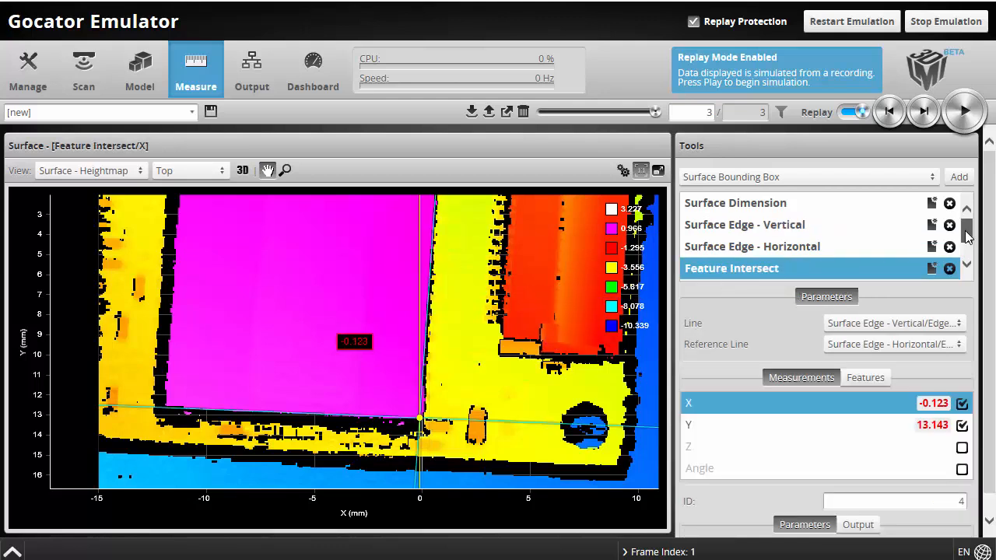
scroll(967, 237, down, 2)
click(719, 278)
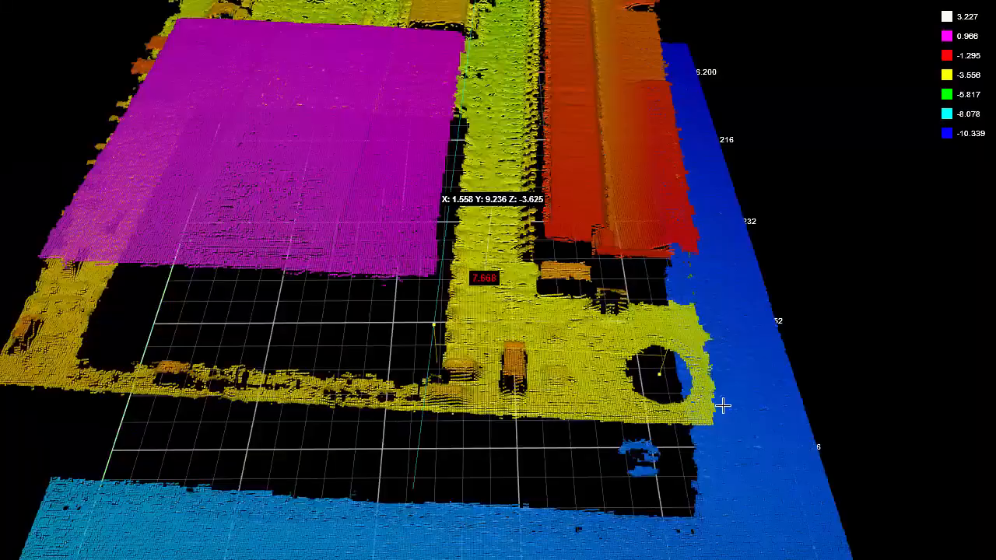
drag(707, 415, 730, 411)
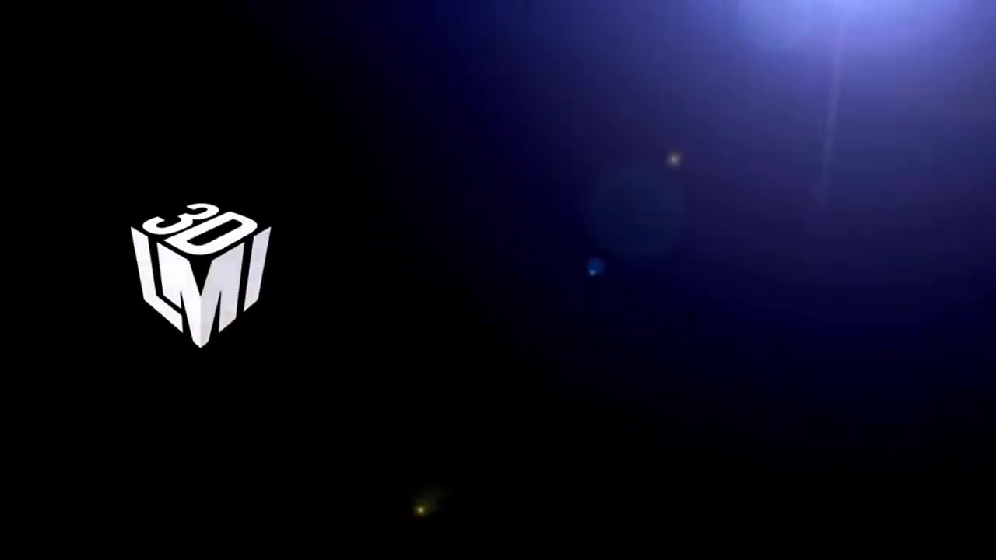